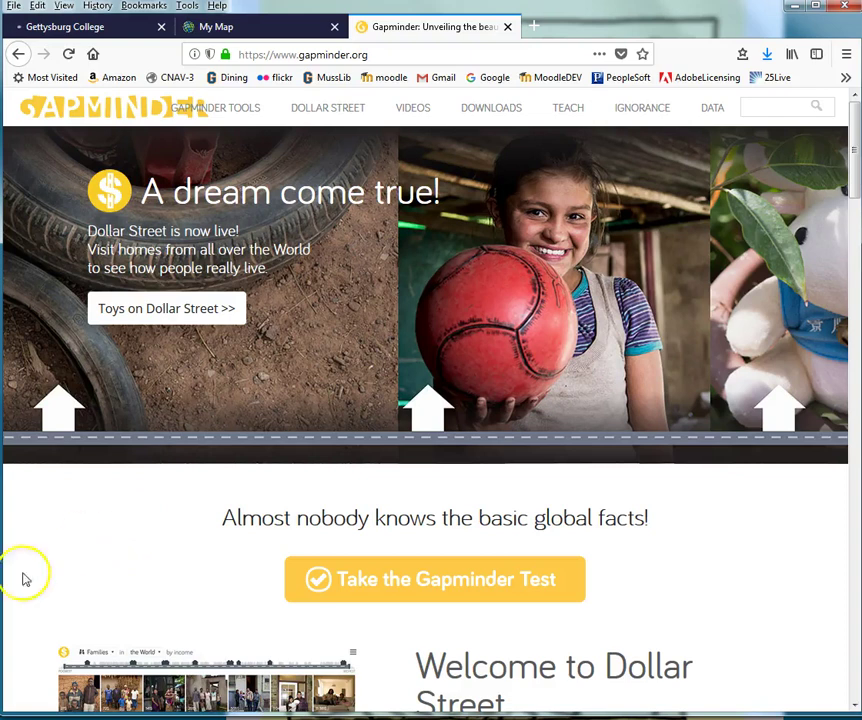
View the bubble chart in Gapminder Tools and return to the Gapminder homepage
{"action": "left_click", "coordinate": [229, 118]}
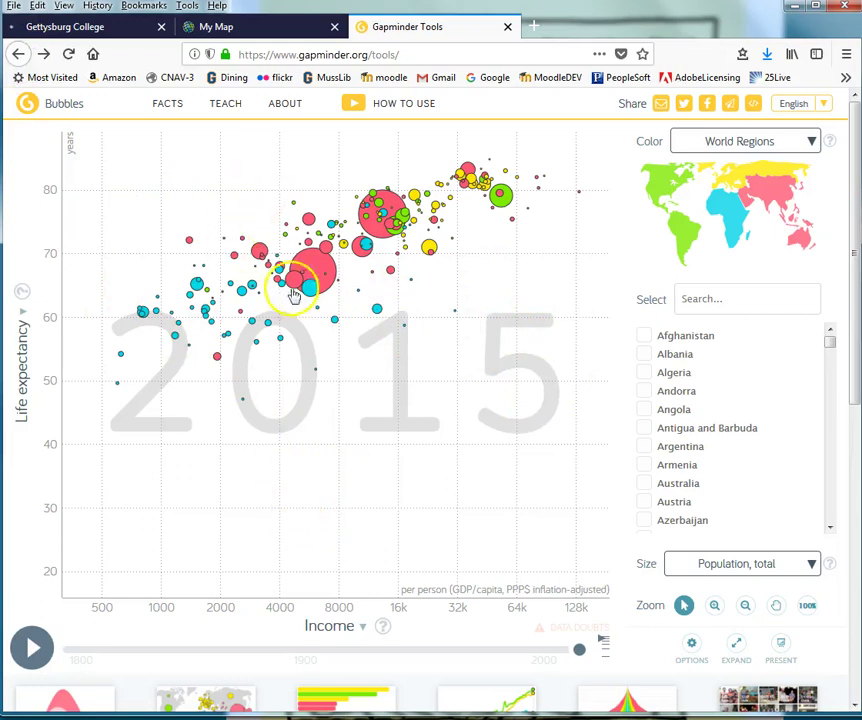
{"action": "left_click", "coordinate": [19, 54]}
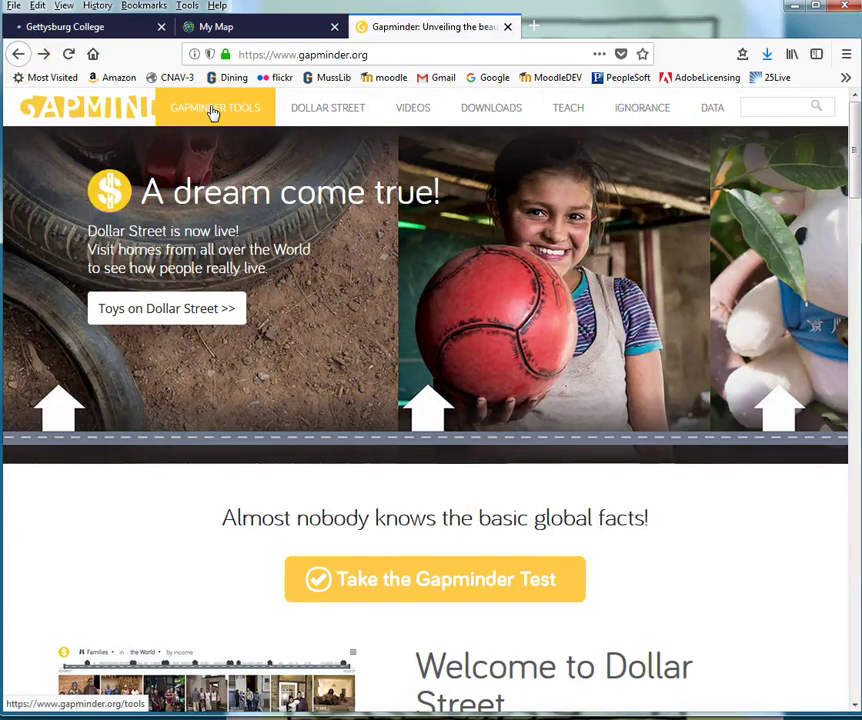
Open Gapminder's Data page and look through the list of indicators
{"action": "left_click", "coordinate": [714, 116]}
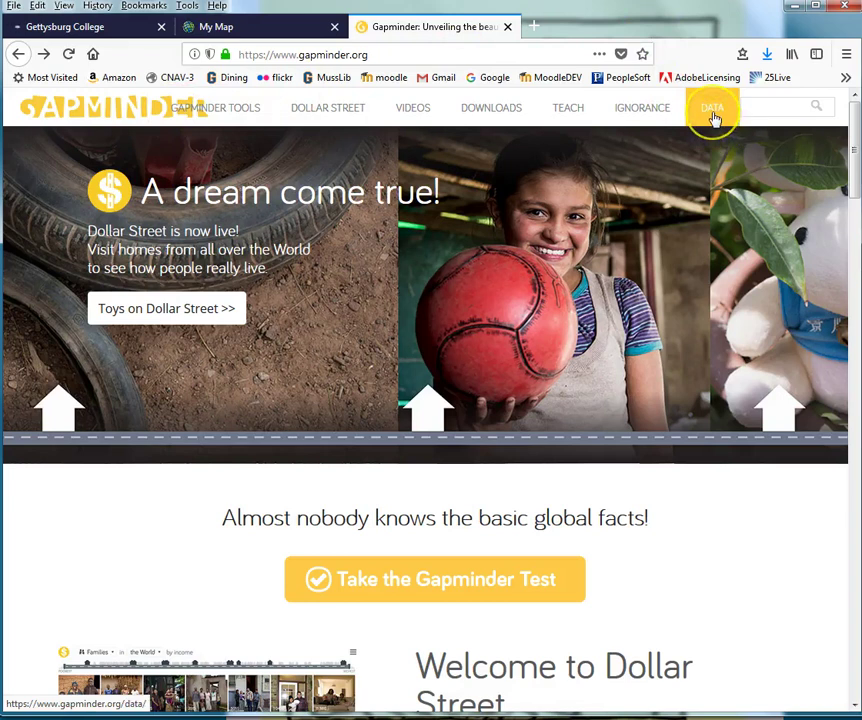
{"action": "scroll", "coordinate": [596, 400], "scroll_direction": "down", "scroll_amount": 3}
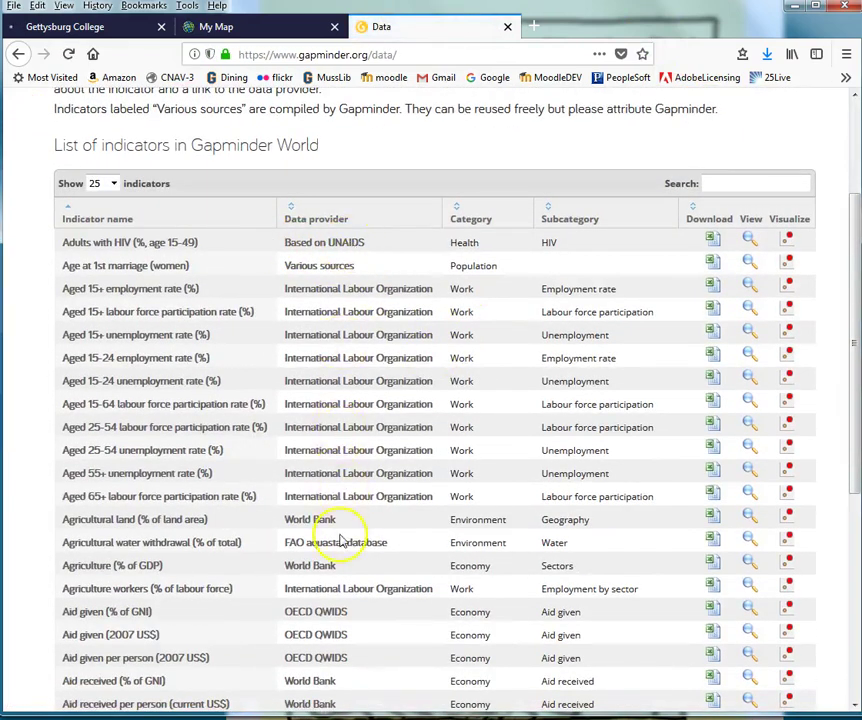
{"action": "scroll", "coordinate": [330, 330], "scroll_direction": "down", "scroll_amount": 2}
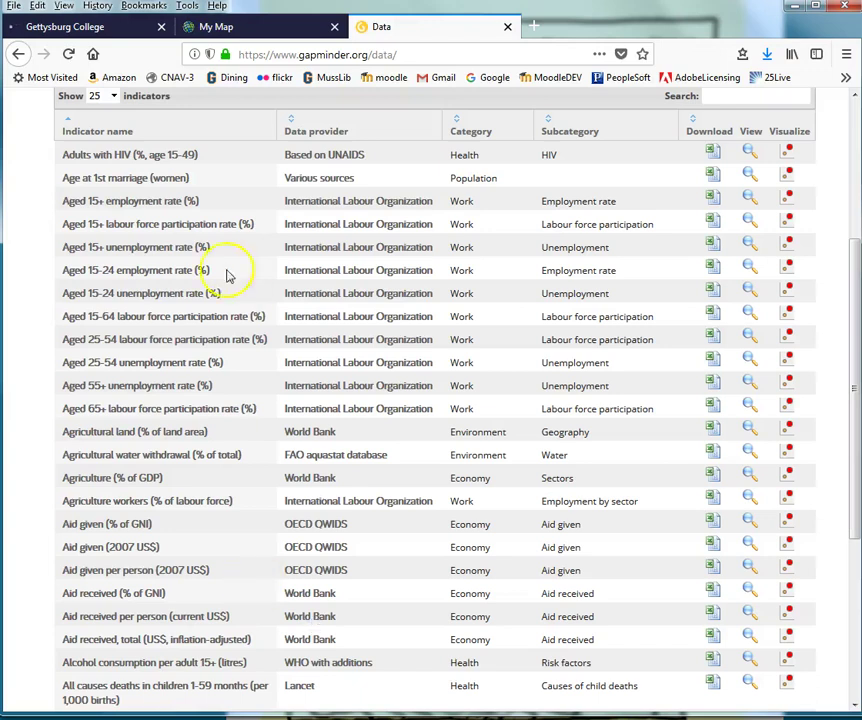
{"action": "scroll", "coordinate": [348, 431], "scroll_direction": "down", "scroll_amount": 4}
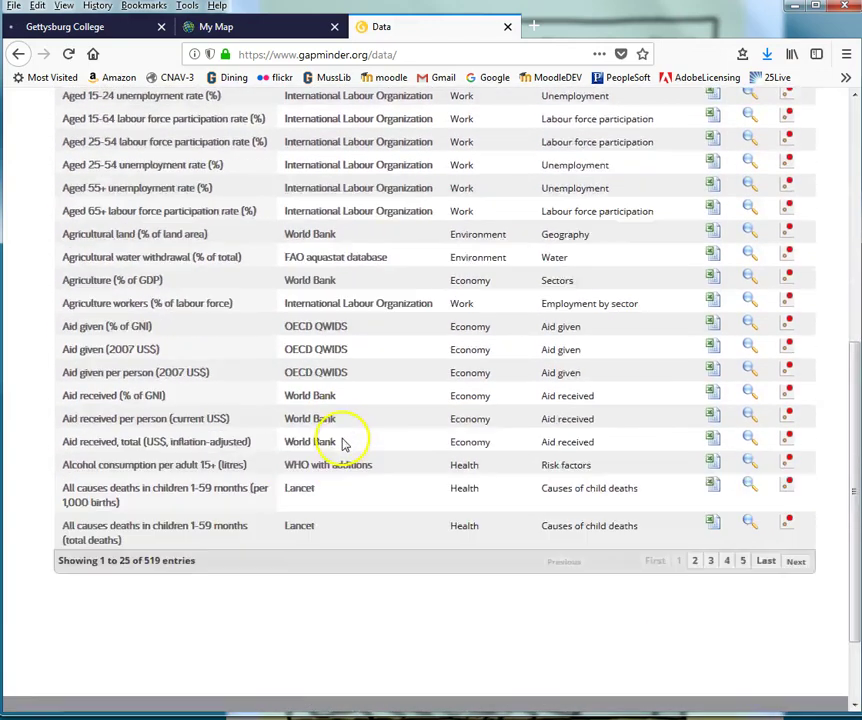
{"action": "scroll", "coordinate": [343, 443], "scroll_direction": "up", "scroll_amount": 7}
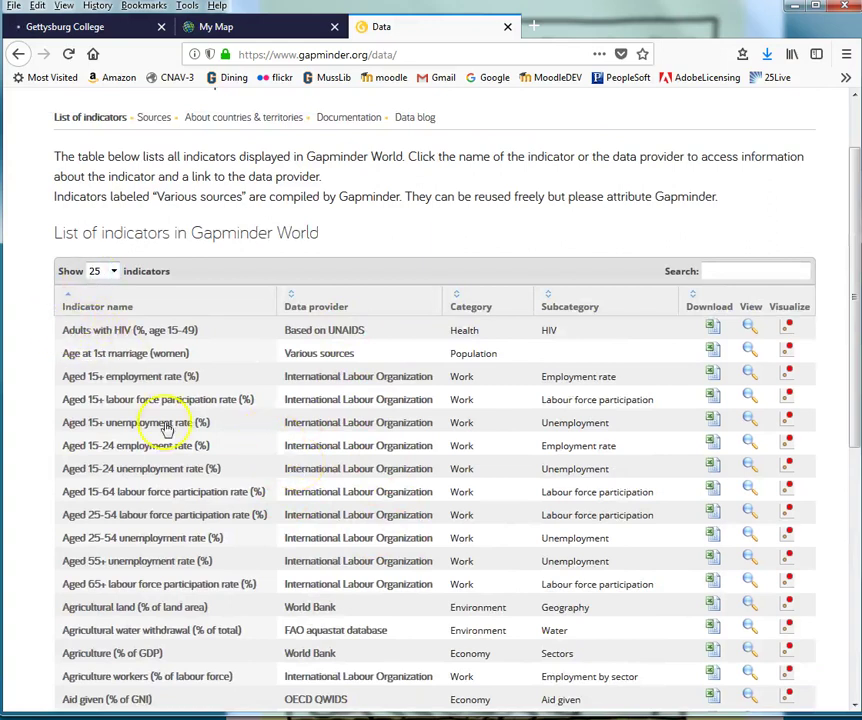
{"action": "scroll", "coordinate": [253, 532], "scroll_direction": "down", "scroll_amount": 8}
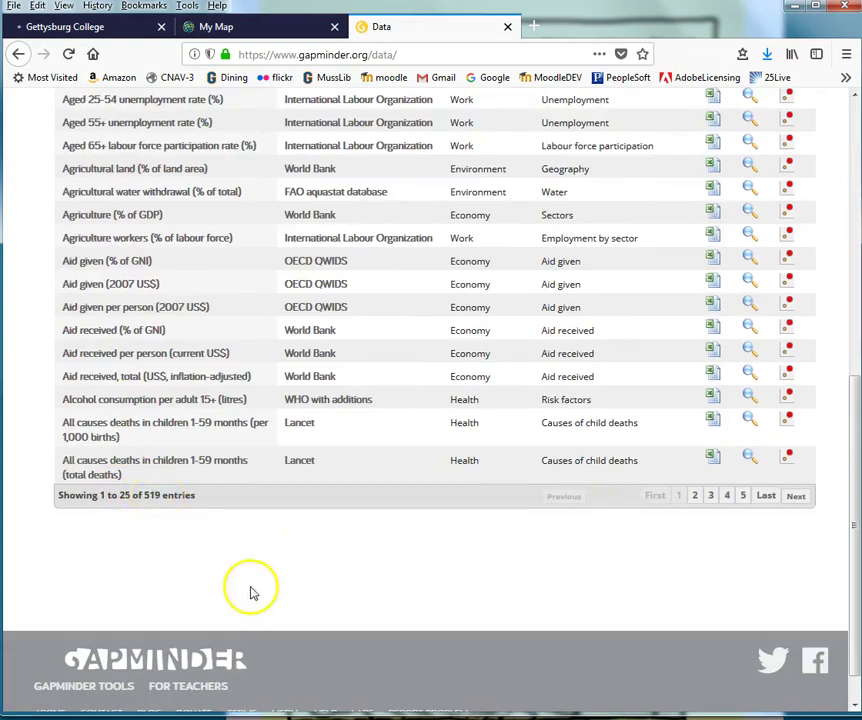
{"action": "scroll", "coordinate": [455, 418], "scroll_direction": "up", "scroll_amount": 10}
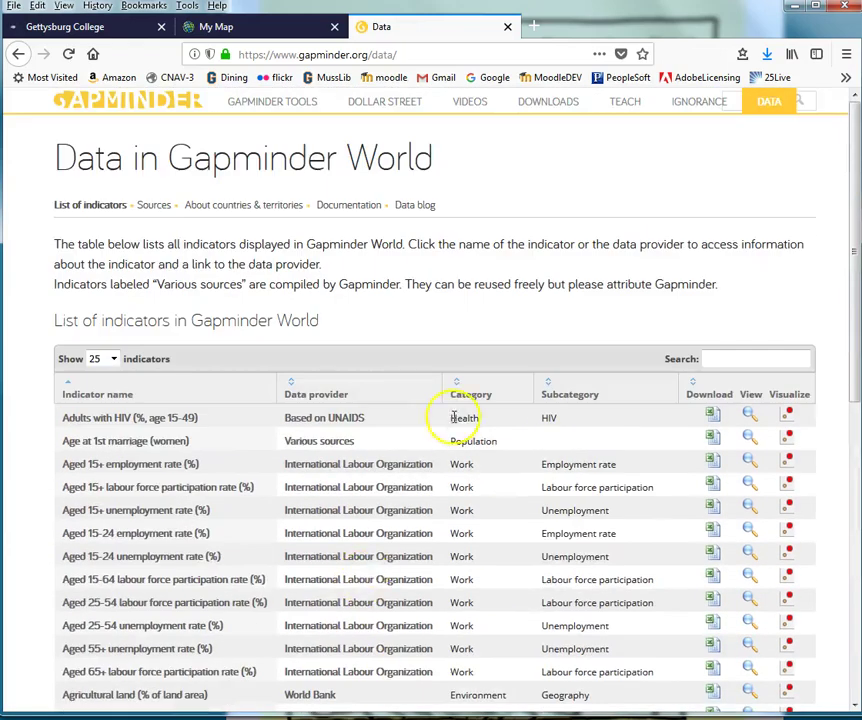
{"action": "left_click", "coordinate": [730, 357]}
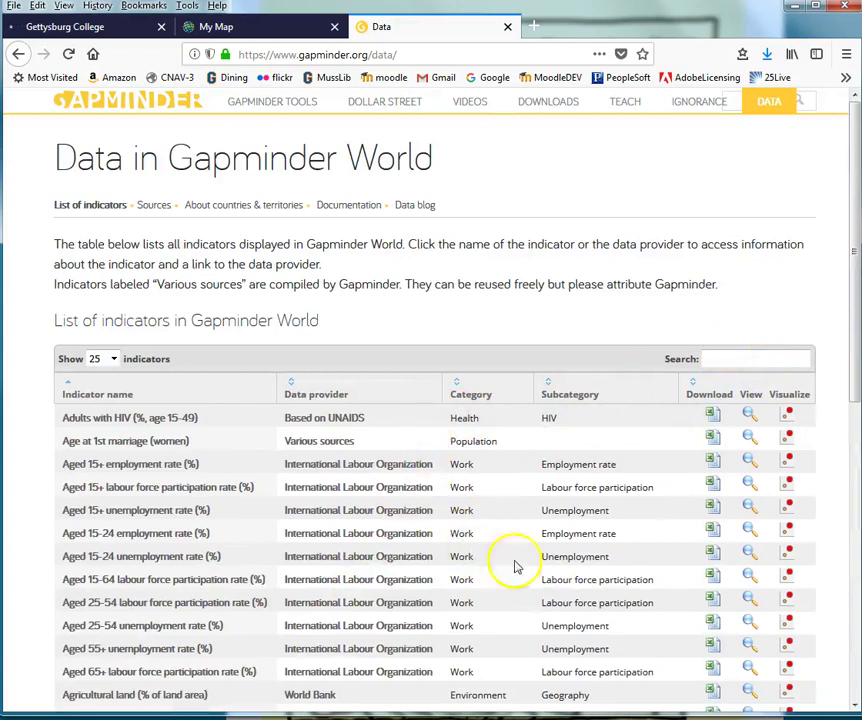
Read the indicator summary for Age at 1st marriage (women), including its definition and documentation link, and close it
{"action": "scroll", "coordinate": [558, 508], "scroll_direction": "down", "scroll_amount": 2}
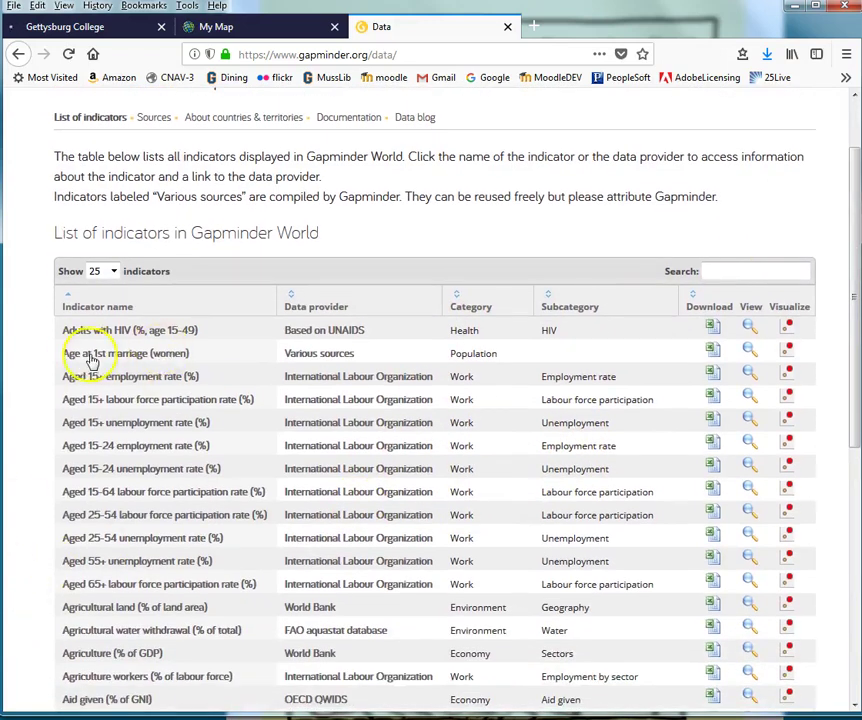
{"action": "left_click", "coordinate": [116, 355]}
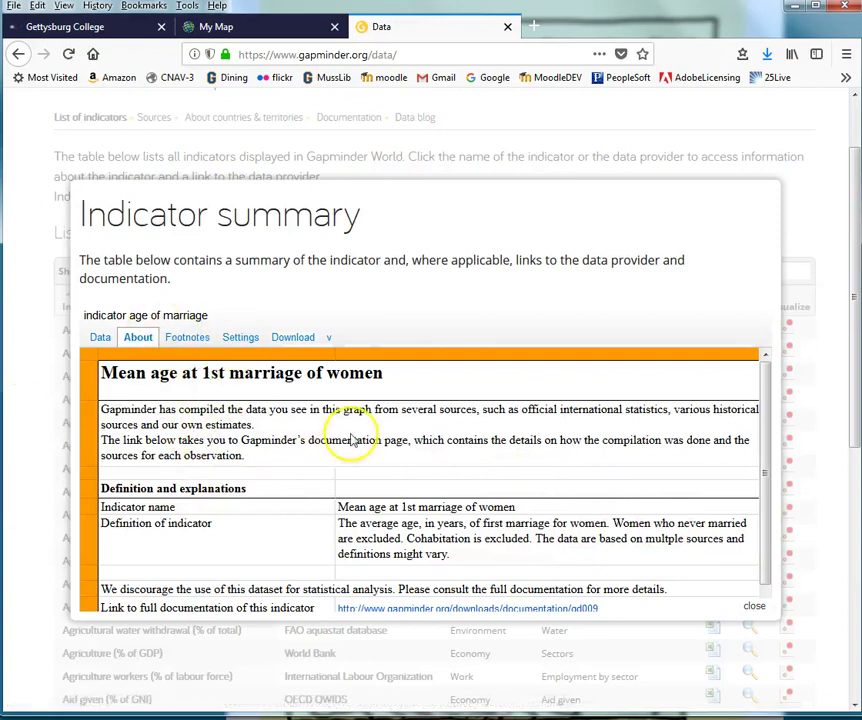
{"action": "scroll", "coordinate": [350, 476], "scroll_direction": "down", "scroll_amount": 5}
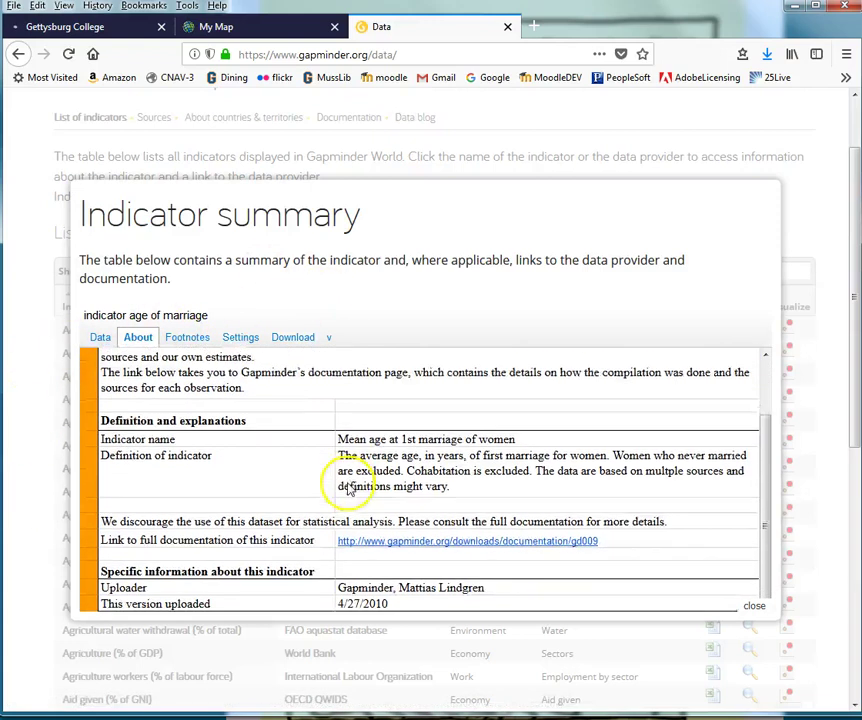
{"action": "scroll", "coordinate": [345, 485], "scroll_direction": "up", "scroll_amount": 6}
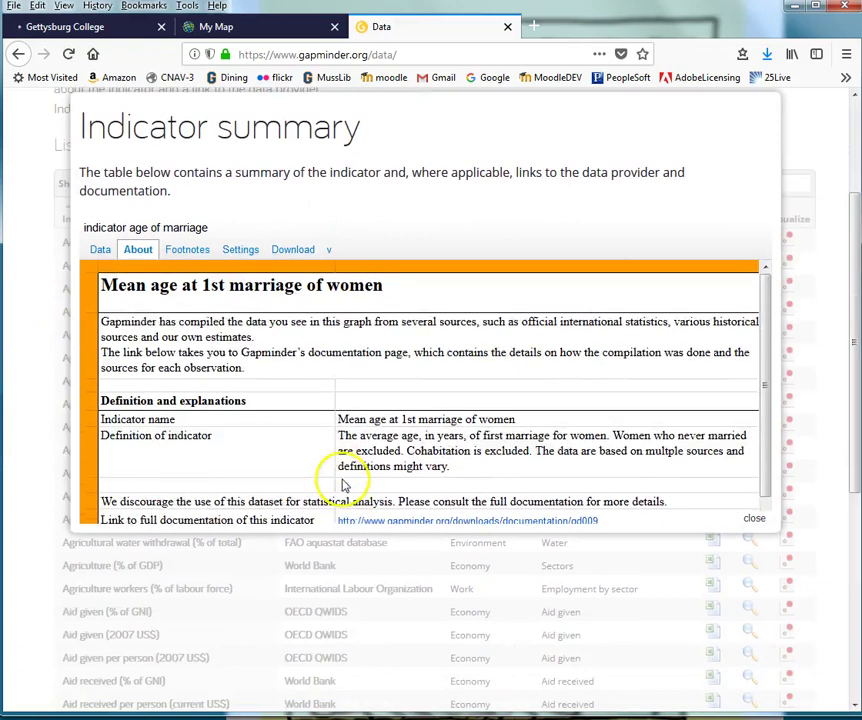
{"action": "left_click", "coordinate": [812, 286]}
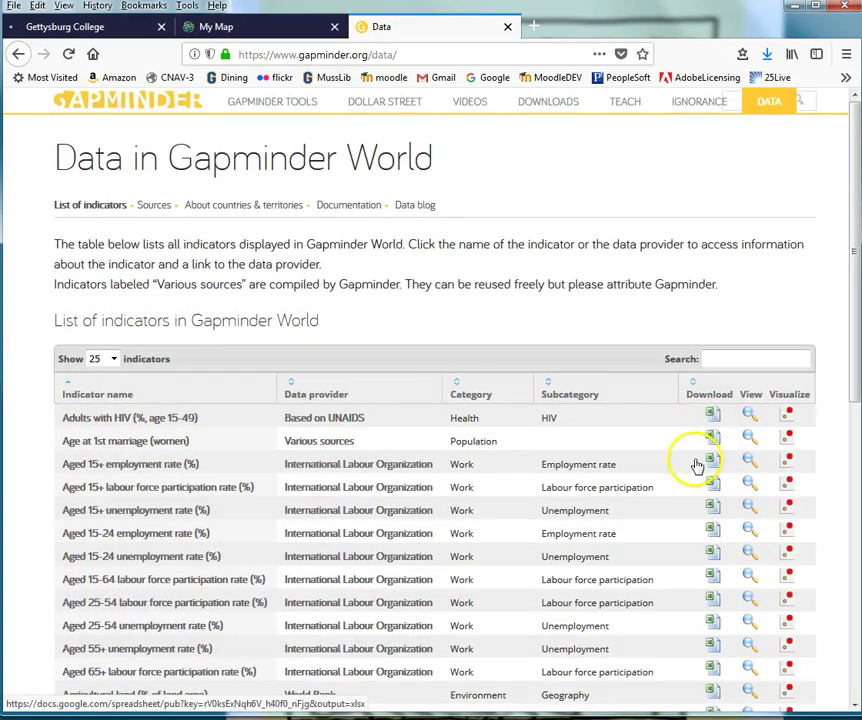
Download the Age at 1st marriage (women) spreadsheet, open it maximized in Microsoft Excel and enable editing
{"action": "left_click", "coordinate": [713, 440]}
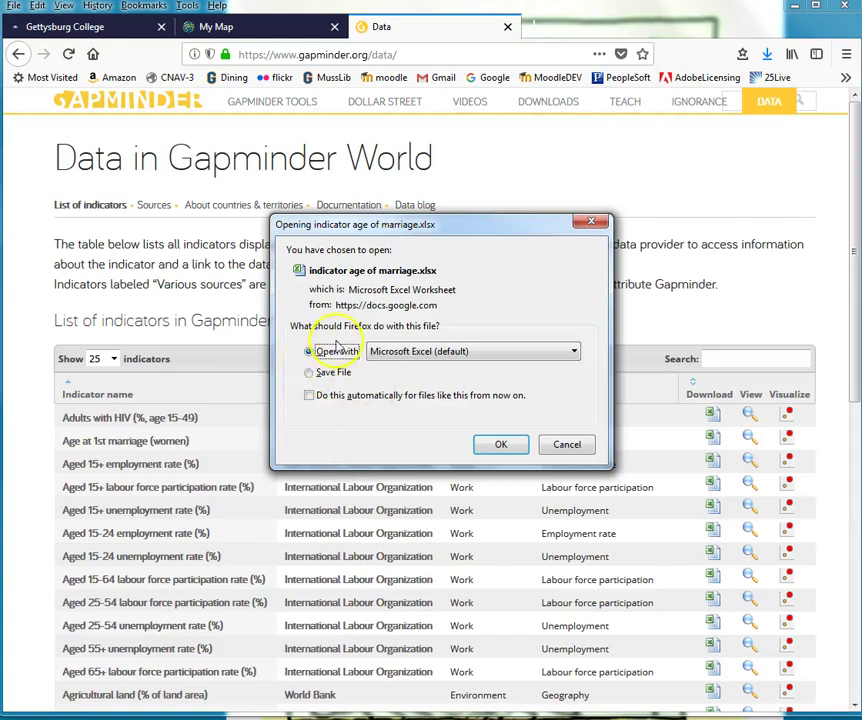
{"action": "left_click", "coordinate": [503, 445]}
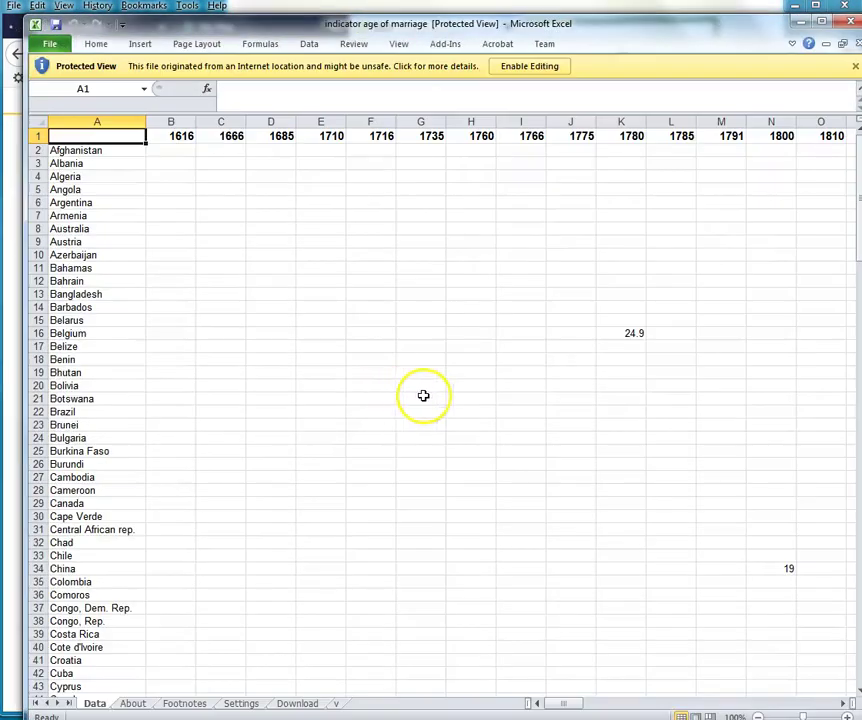
{"action": "double_click", "coordinate": [725, 23]}
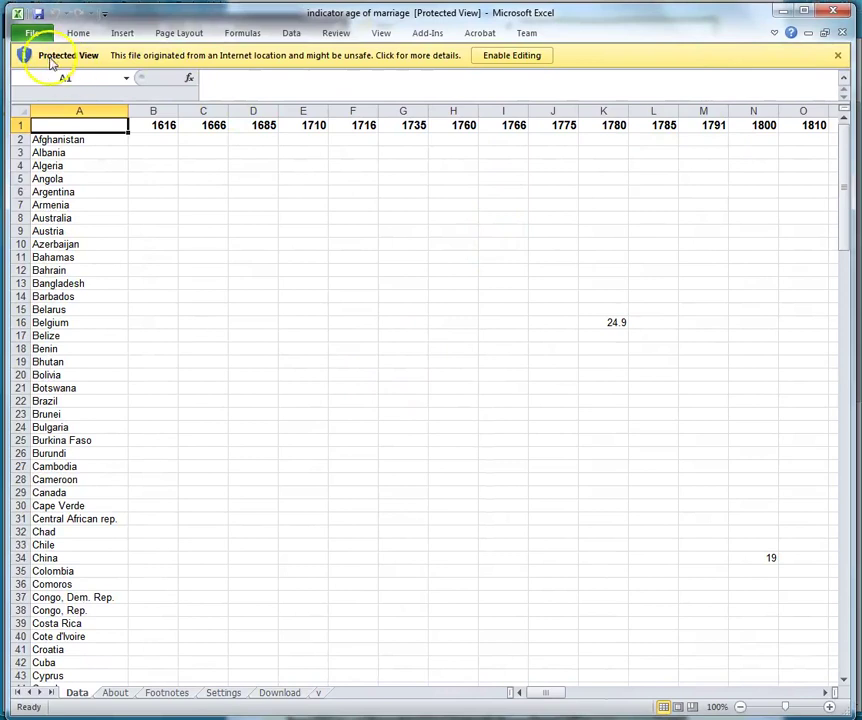
{"action": "left_click", "coordinate": [516, 57]}
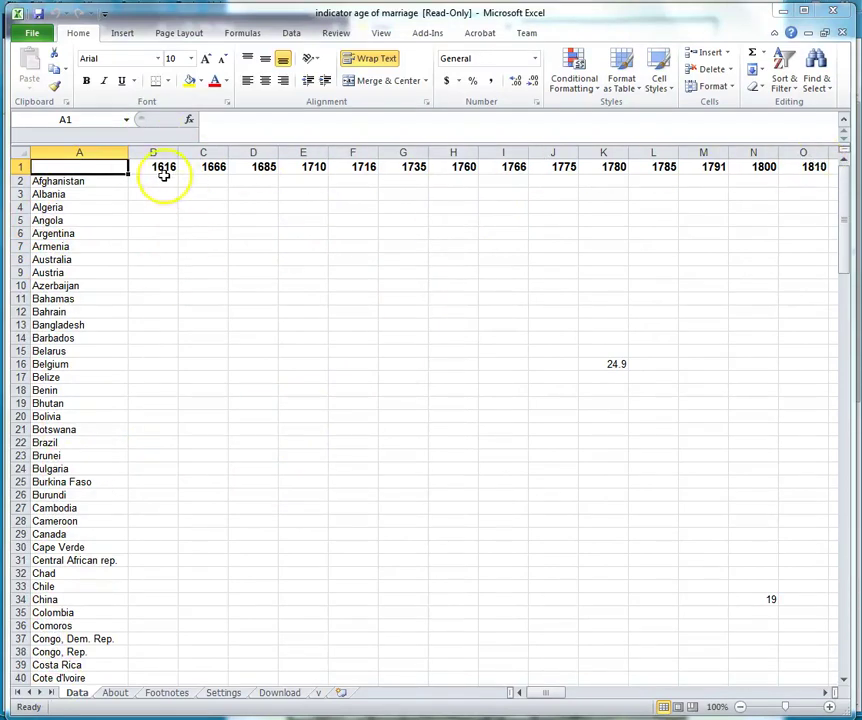
Delete the year columns 1616 through 2004, keeping only the country names and the 2005 data
{"action": "left_click_drag", "start_coordinate": [155, 157], "coordinate": [665, 155]}
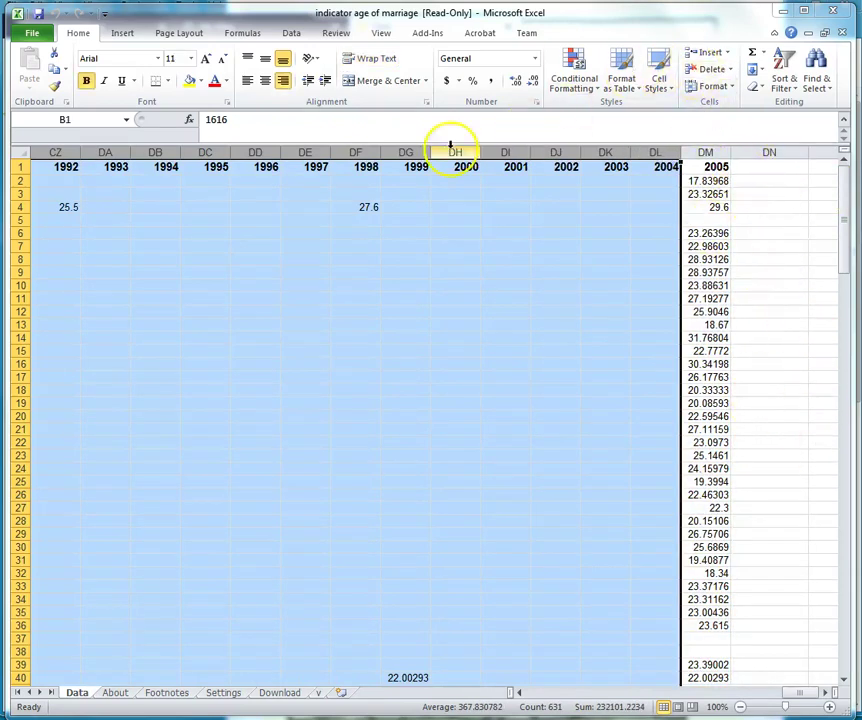
{"action": "left_click", "coordinate": [710, 70]}
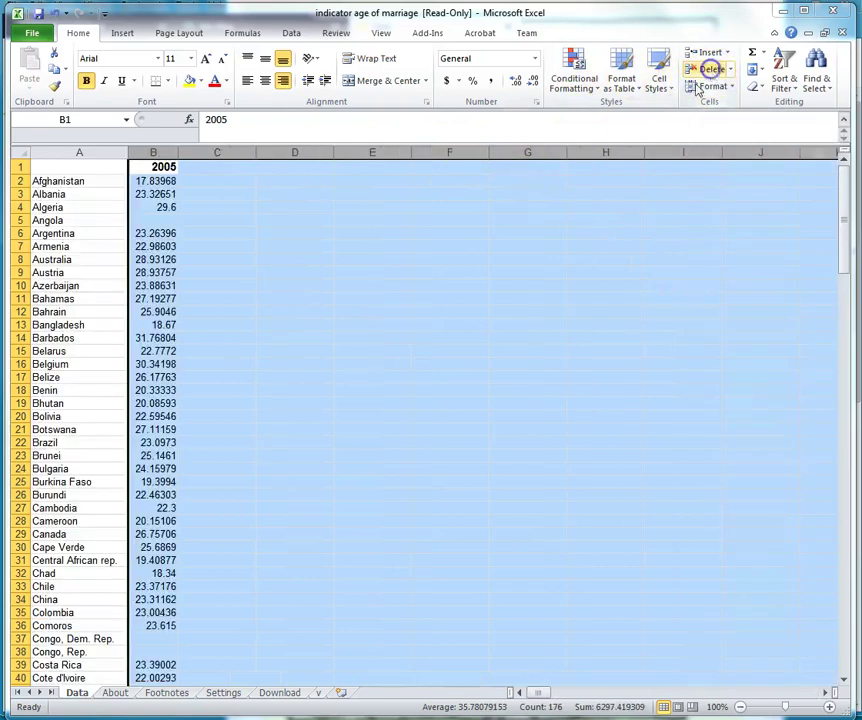
{"action": "left_click", "coordinate": [217, 324]}
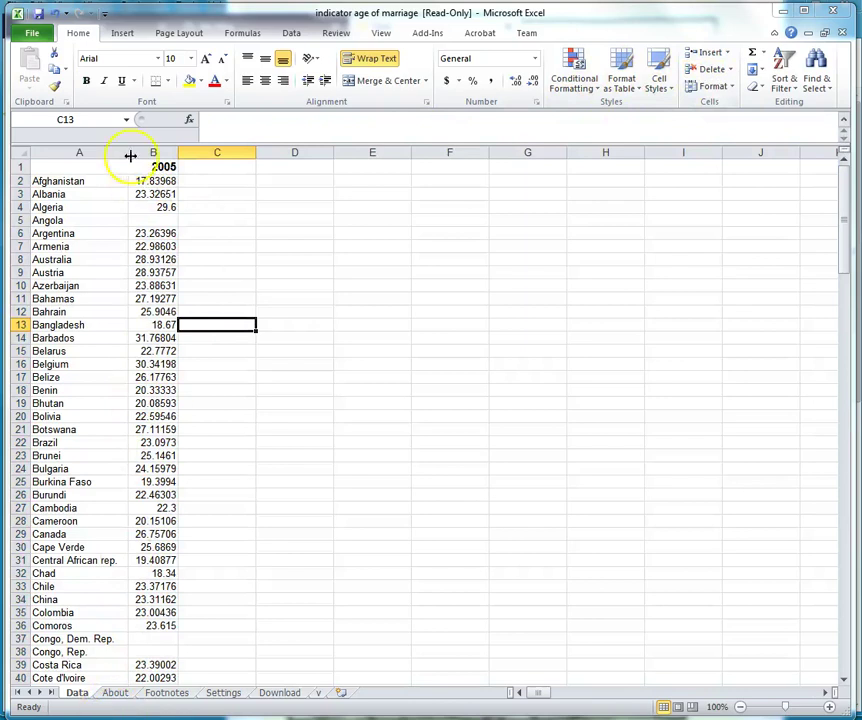
Set the header in B1 to "Age at First Marriage" and the header in A1 to "Country"
{"action": "left_click", "coordinate": [148, 170]}
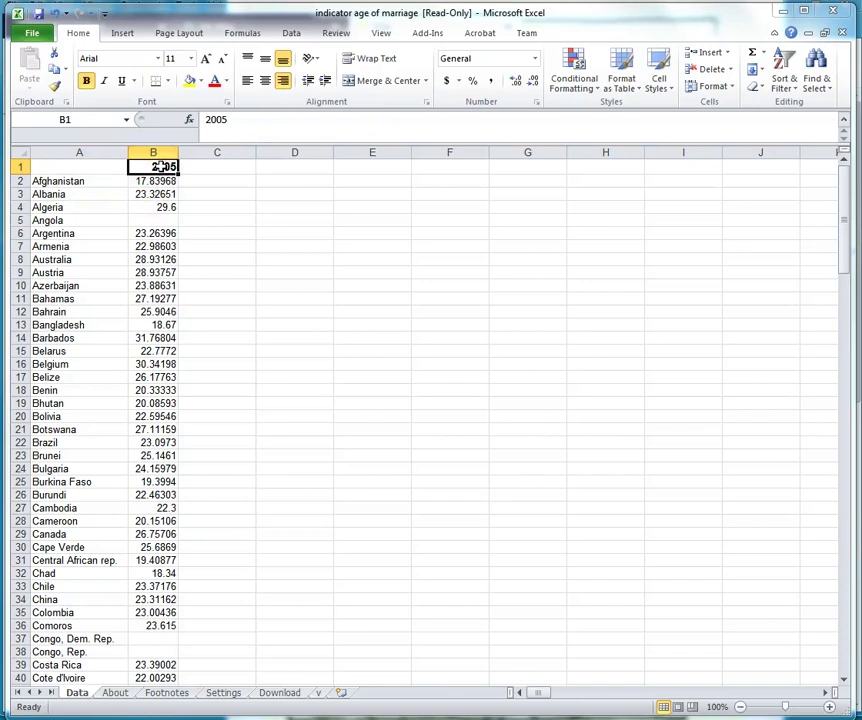
{"action": "type", "text": "Age at First Marriage"}
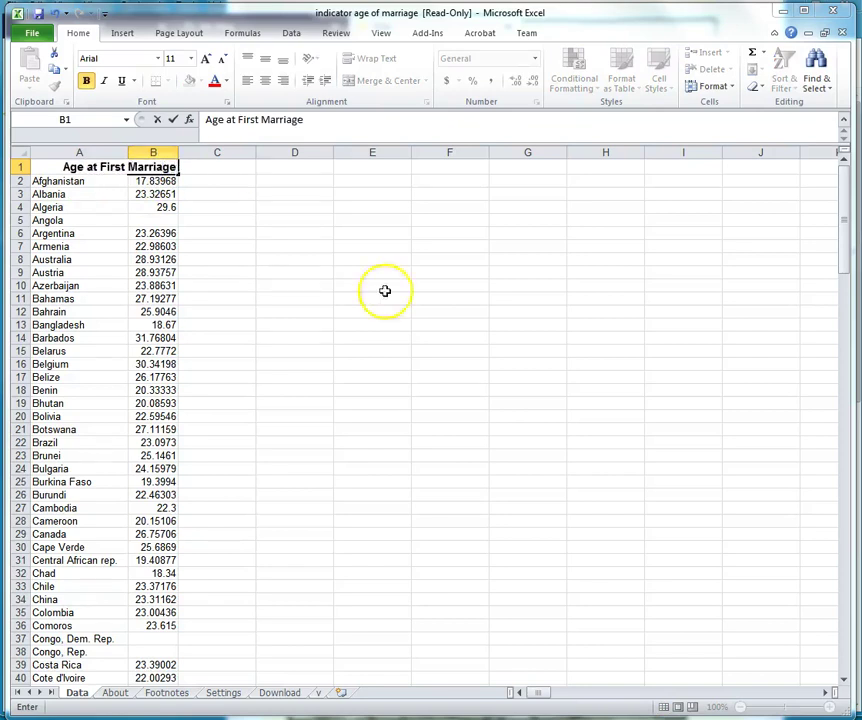
{"action": "left_click", "coordinate": [372, 350]}
{"action": "left_click", "coordinate": [48, 166]}
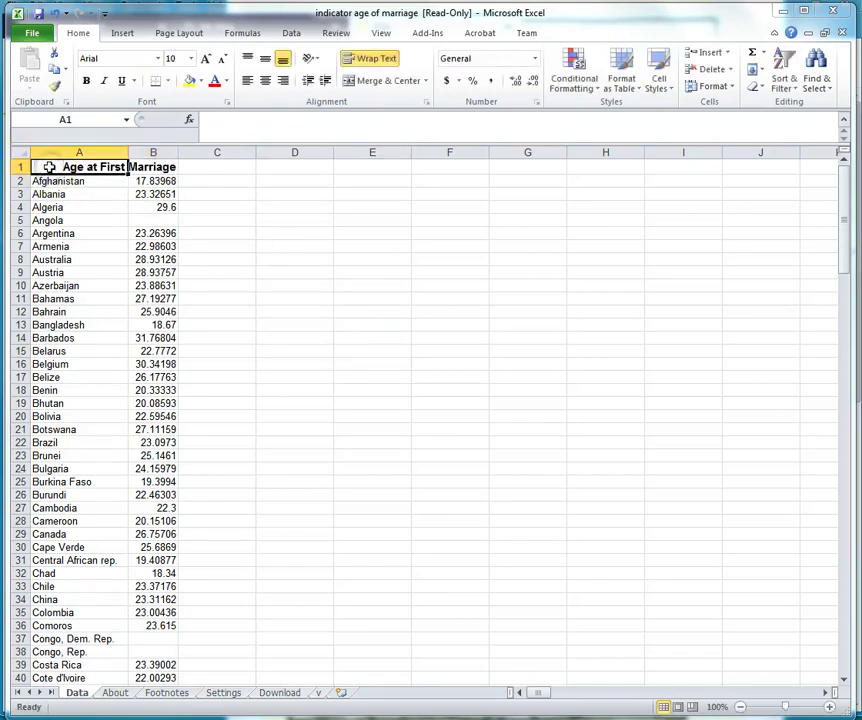
{"action": "type", "text": "Country"}
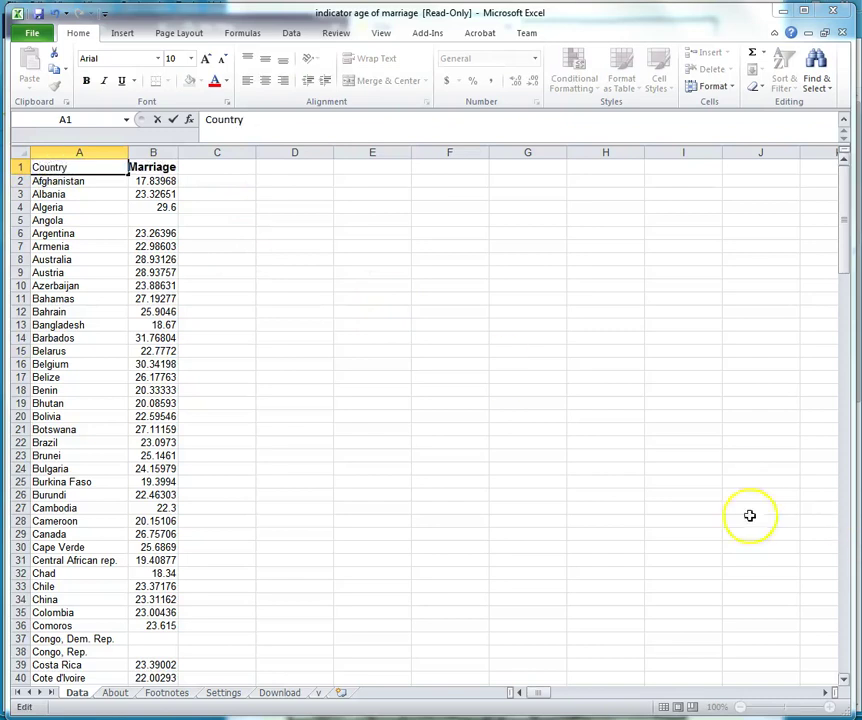
{"action": "left_click", "coordinate": [579, 574]}
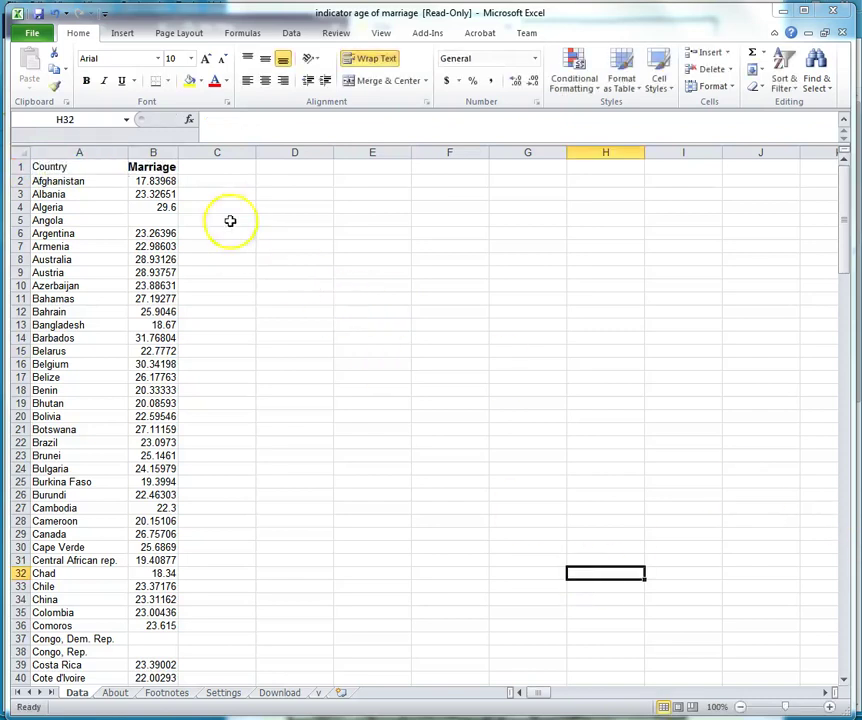
Widen column B and format the ages in B2:B4 to one decimal place
{"action": "left_click_drag", "start_coordinate": [177, 152], "coordinate": [286, 153]}
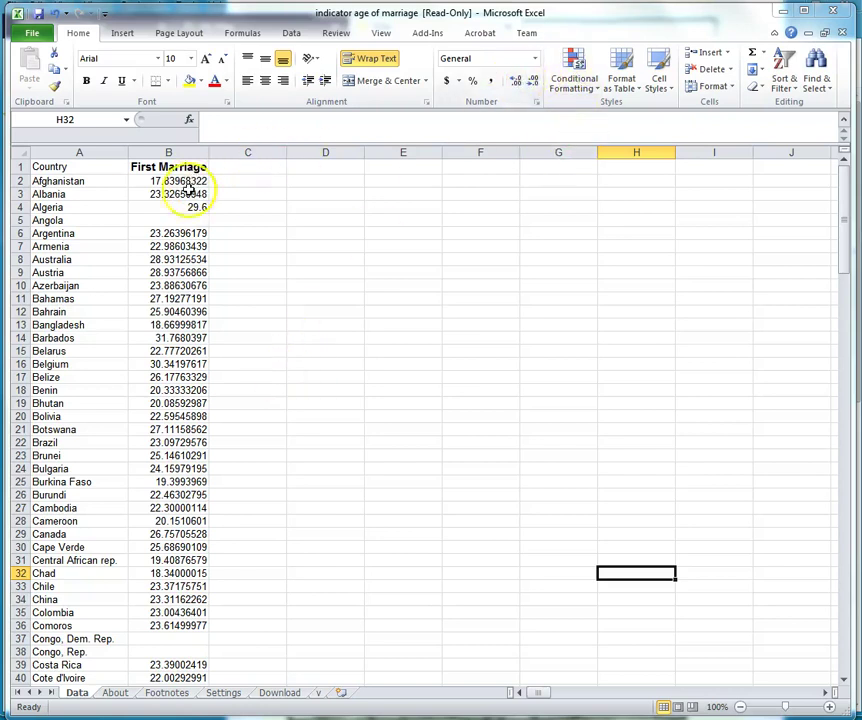
{"action": "left_click_drag", "start_coordinate": [182, 181], "coordinate": [200, 206]}
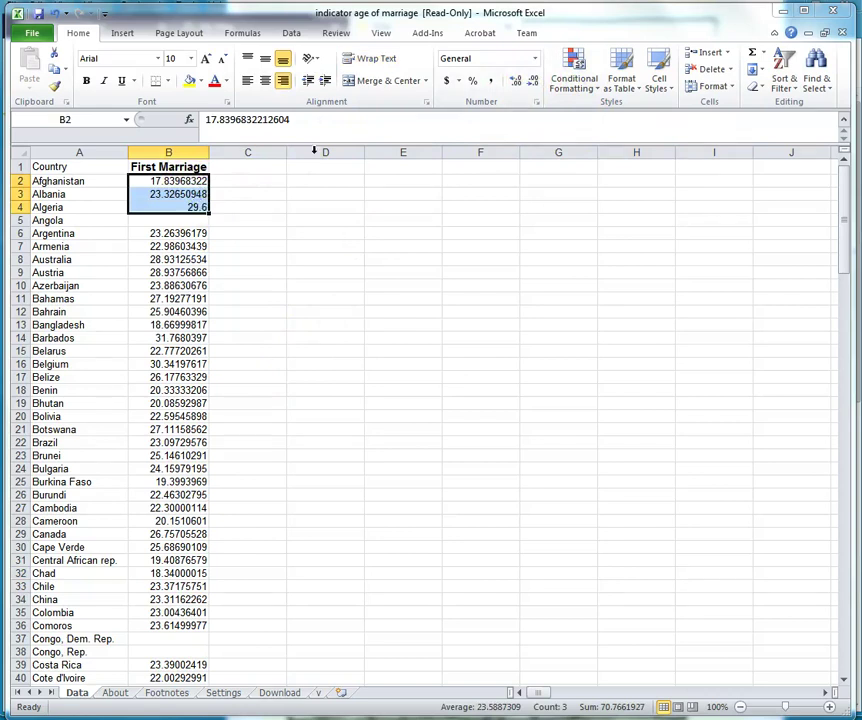
{"action": "left_click", "coordinate": [533, 81]}
{"action": "left_click", "coordinate": [533, 81]}
{"action": "left_click", "coordinate": [533, 81]}
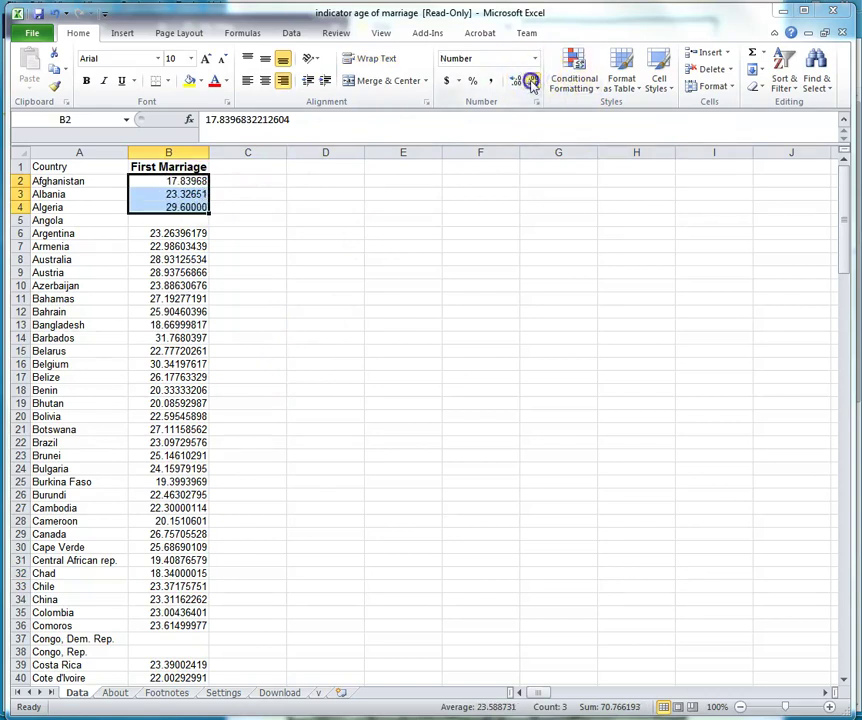
{"action": "left_click", "coordinate": [533, 81]}
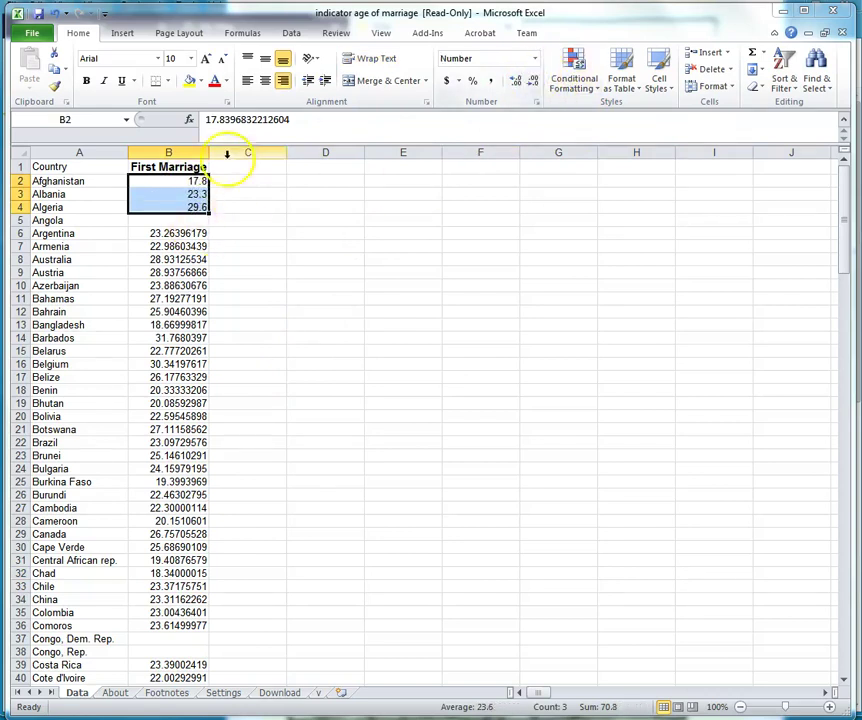
{"action": "left_click", "coordinate": [337, 262]}
Format the remaining ages in column B, from Argentina down to the end of the list, to one decimal place
{"action": "left_click_drag", "start_coordinate": [196, 233], "coordinate": [190, 625]}
{"action": "left_click", "coordinate": [533, 81]}
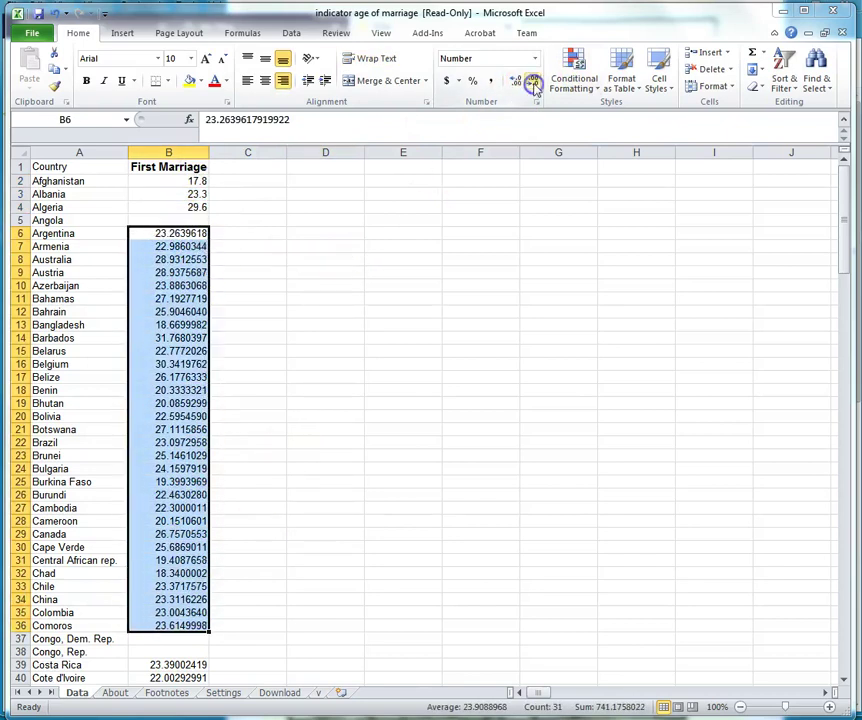
{"action": "left_click", "coordinate": [533, 81]}
{"action": "left_click", "coordinate": [533, 81]}
{"action": "left_click", "coordinate": [533, 81]}
{"action": "left_click", "coordinate": [533, 81]}
{"action": "left_click", "coordinate": [533, 81]}
{"action": "left_click", "coordinate": [533, 81]}
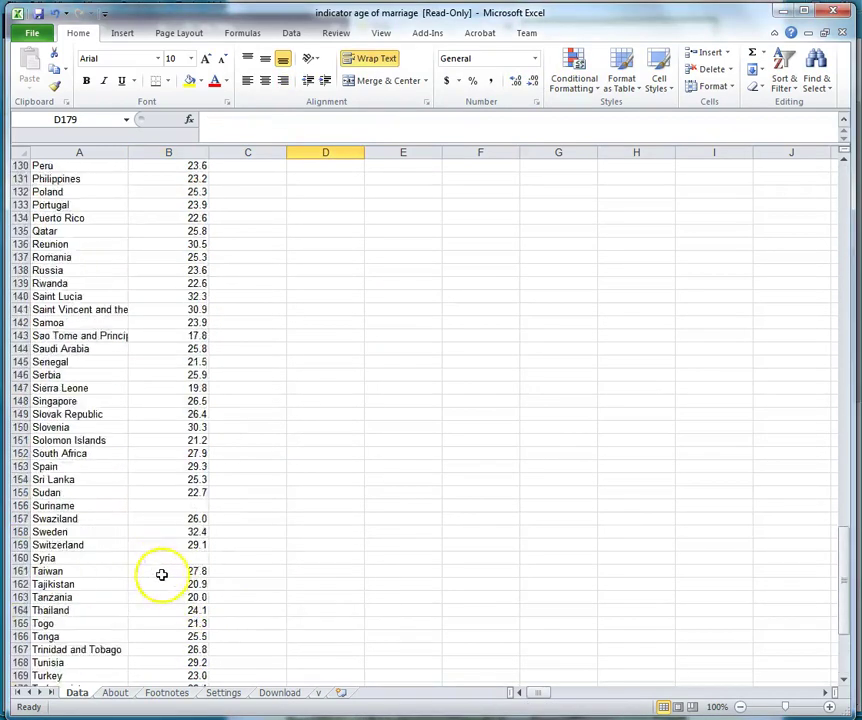
{"action": "scroll", "coordinate": [163, 572], "scroll_direction": "up", "scroll_amount": 20}
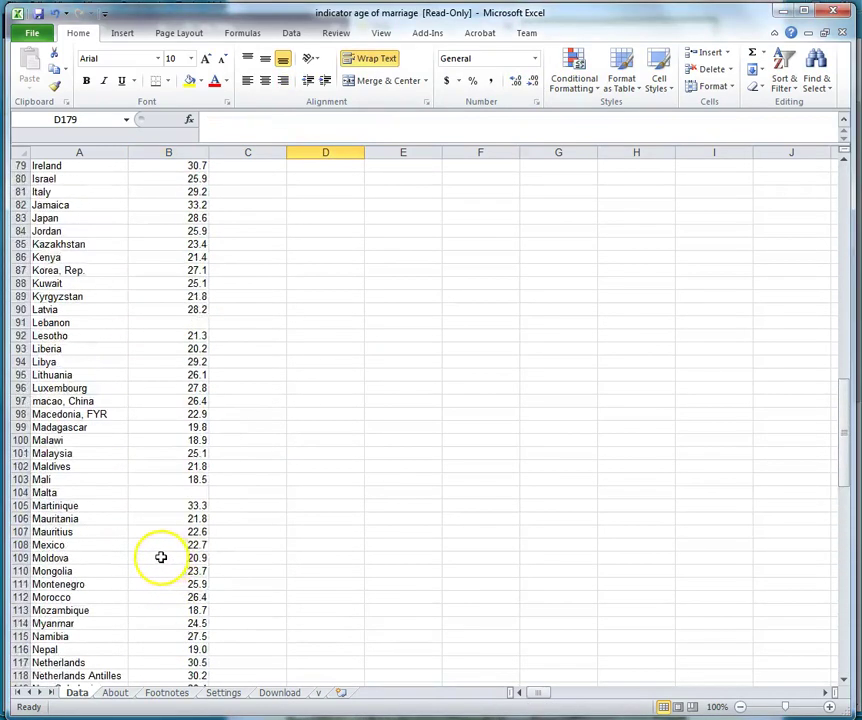
{"action": "scroll", "coordinate": [143, 545], "scroll_direction": "up", "scroll_amount": 14}
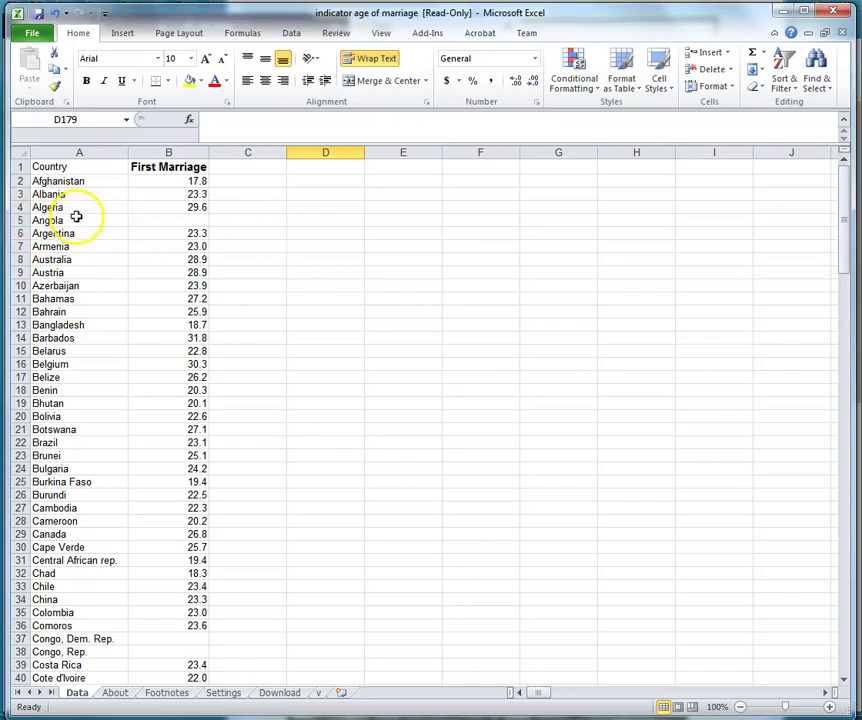
Look through the whole country list in column A for abbreviated or inconsistently written names and for blank ages in column B
{"action": "scroll", "coordinate": [78, 515], "scroll_direction": "down", "scroll_amount": 8}
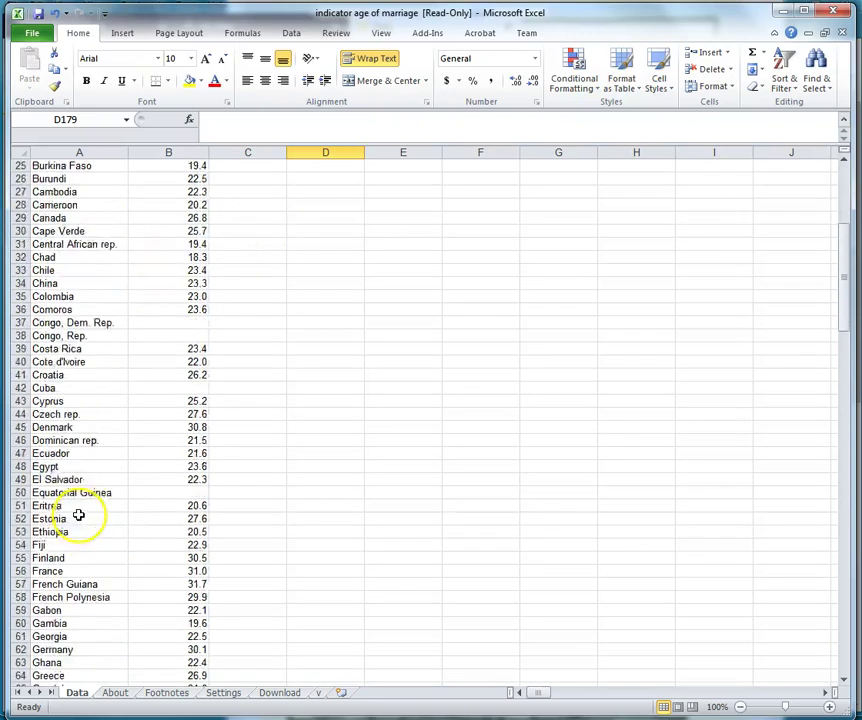
{"action": "scroll", "coordinate": [78, 515], "scroll_direction": "down", "scroll_amount": 2}
{"action": "scroll", "coordinate": [85, 504], "scroll_direction": "up", "scroll_amount": 8}
{"action": "scroll", "coordinate": [162, 500], "scroll_direction": "up", "scroll_amount": 1}
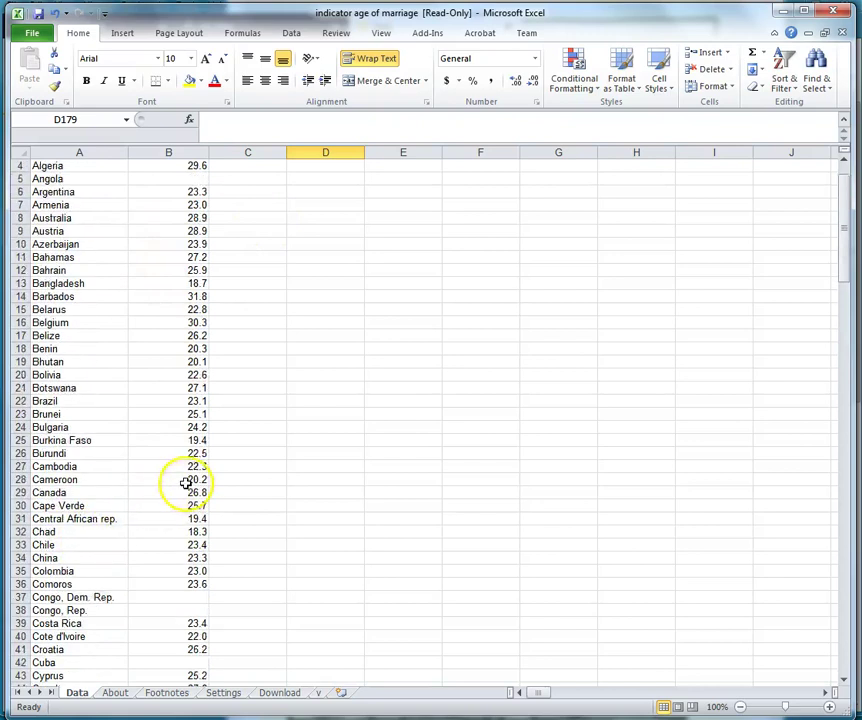
{"action": "scroll", "coordinate": [125, 458], "scroll_direction": "up", "scroll_amount": 1}
{"action": "scroll", "coordinate": [119, 464], "scroll_direction": "down", "scroll_amount": 5}
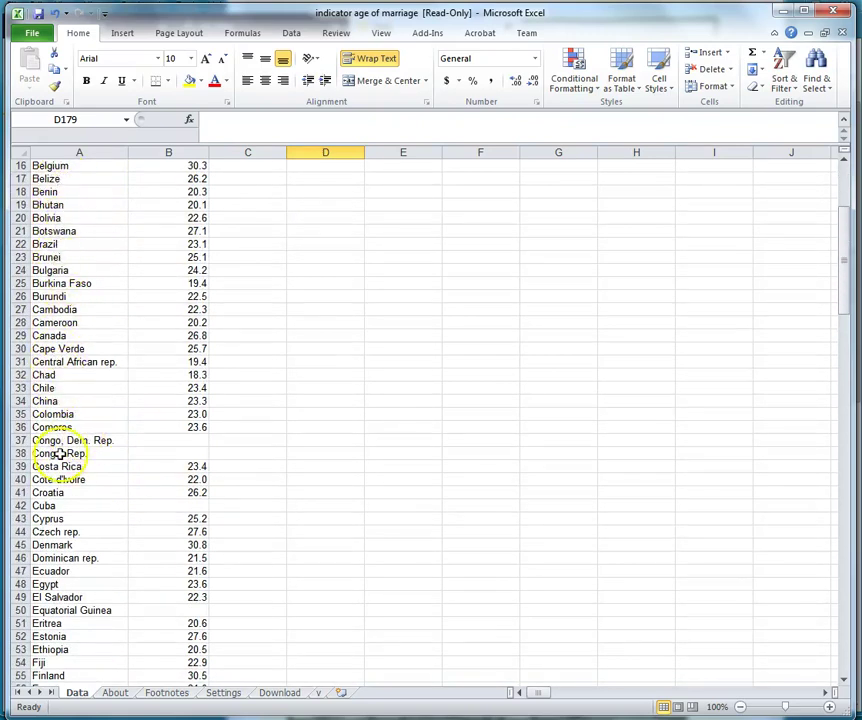
{"action": "scroll", "coordinate": [40, 665], "scroll_direction": "down", "scroll_amount": 1}
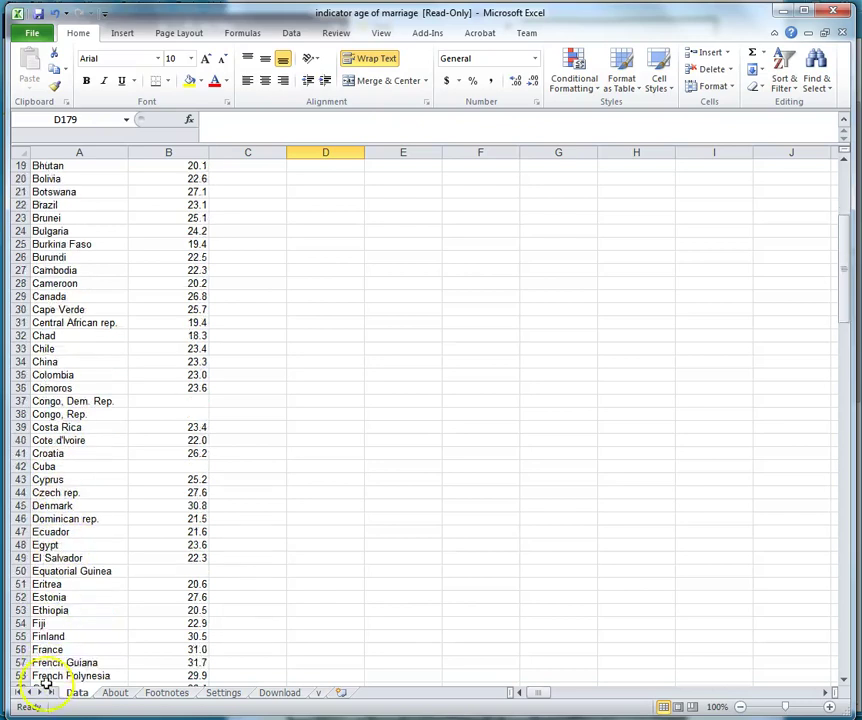
{"action": "scroll", "coordinate": [42, 578], "scroll_direction": "down", "scroll_amount": 20}
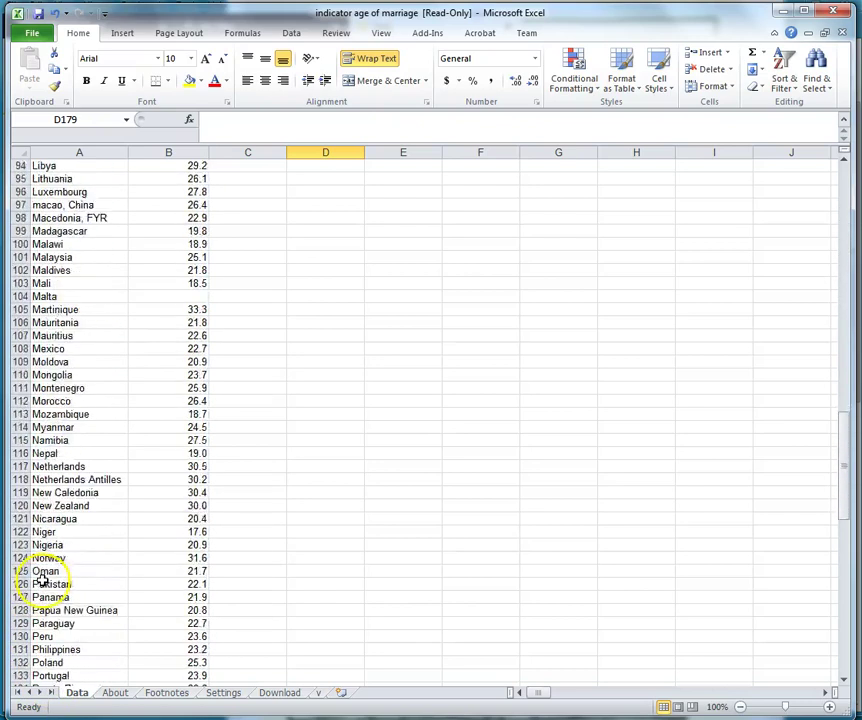
{"action": "scroll", "coordinate": [42, 578], "scroll_direction": "down", "scroll_amount": 18}
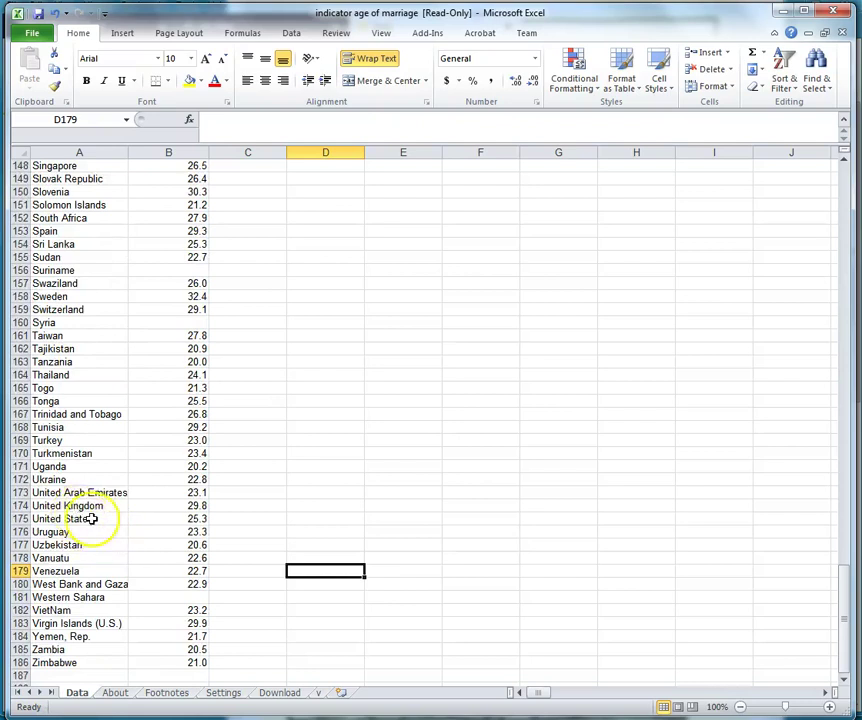
{"action": "scroll", "coordinate": [92, 520], "scroll_direction": "down", "scroll_amount": 6}
{"action": "scroll", "coordinate": [42, 500], "scroll_direction": "up", "scroll_amount": 16}
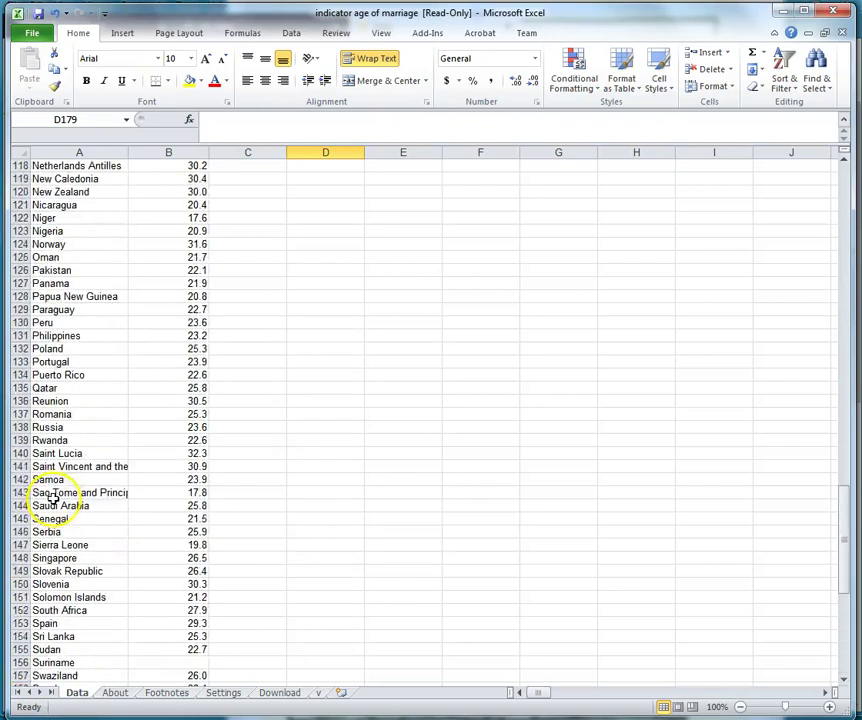
{"action": "scroll", "coordinate": [52, 496], "scroll_direction": "up", "scroll_amount": 20}
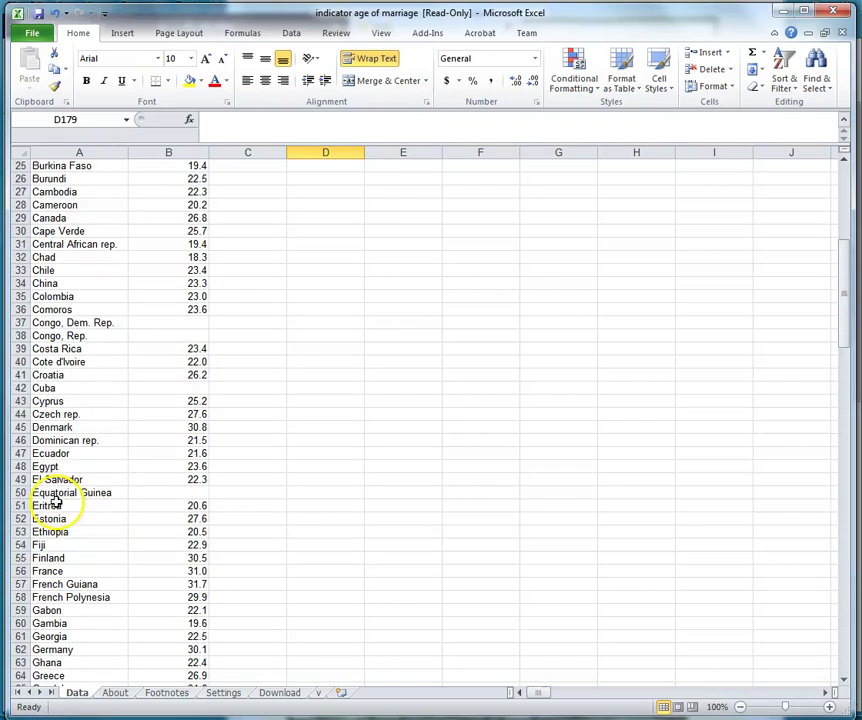
Change the country name in A31 to "Central African Republic"
{"action": "scroll", "coordinate": [52, 500], "scroll_direction": "up", "scroll_amount": 6}
{"action": "left_click", "coordinate": [80, 479]}
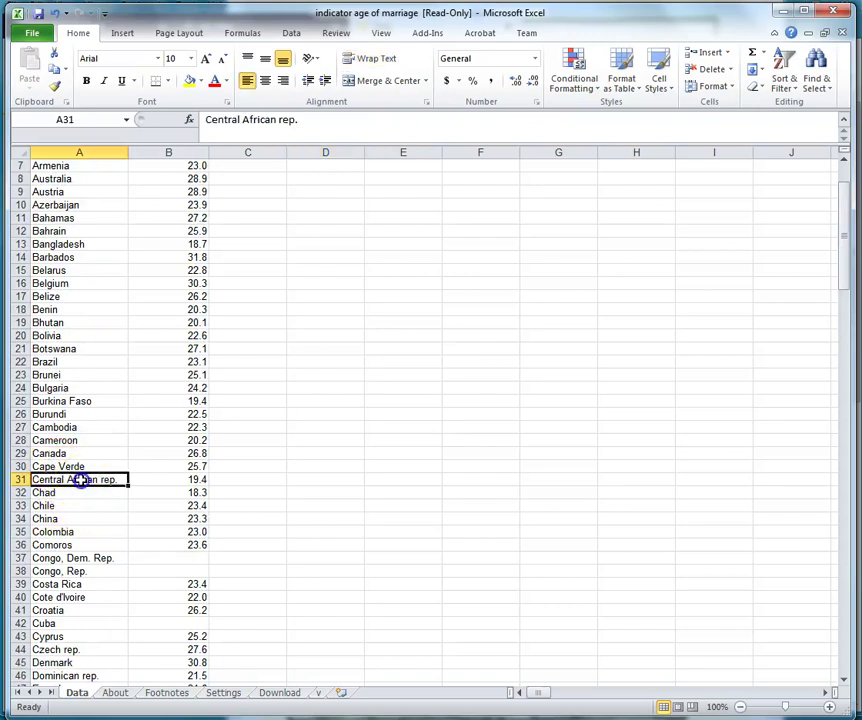
{"action": "left_click", "coordinate": [305, 121]}
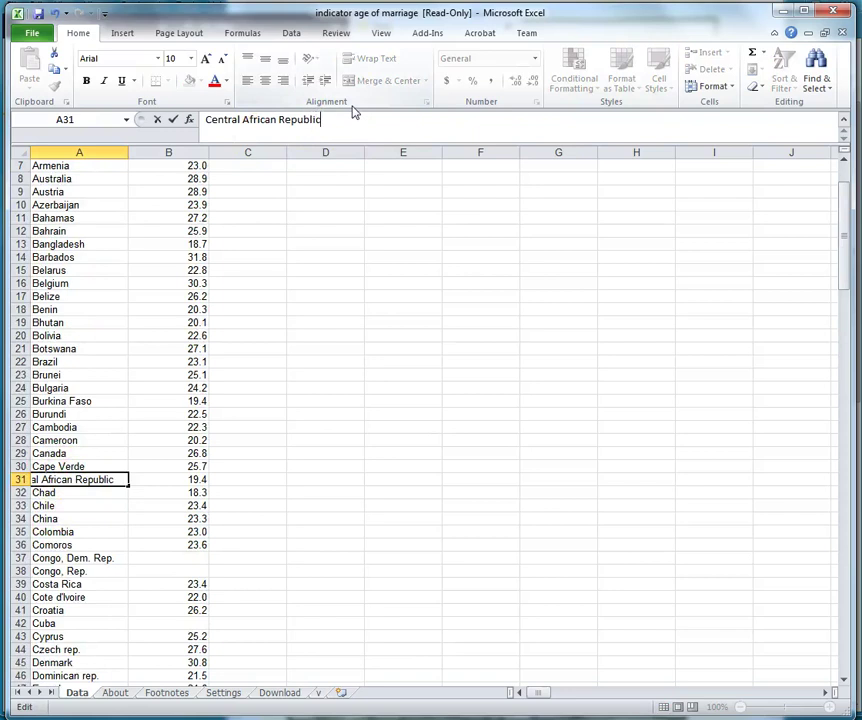
{"action": "left_click", "coordinate": [385, 388]}
Change the country name in A37 to "Congo, Democratic Republic"
{"action": "scroll", "coordinate": [164, 467], "scroll_direction": "down", "scroll_amount": 4}
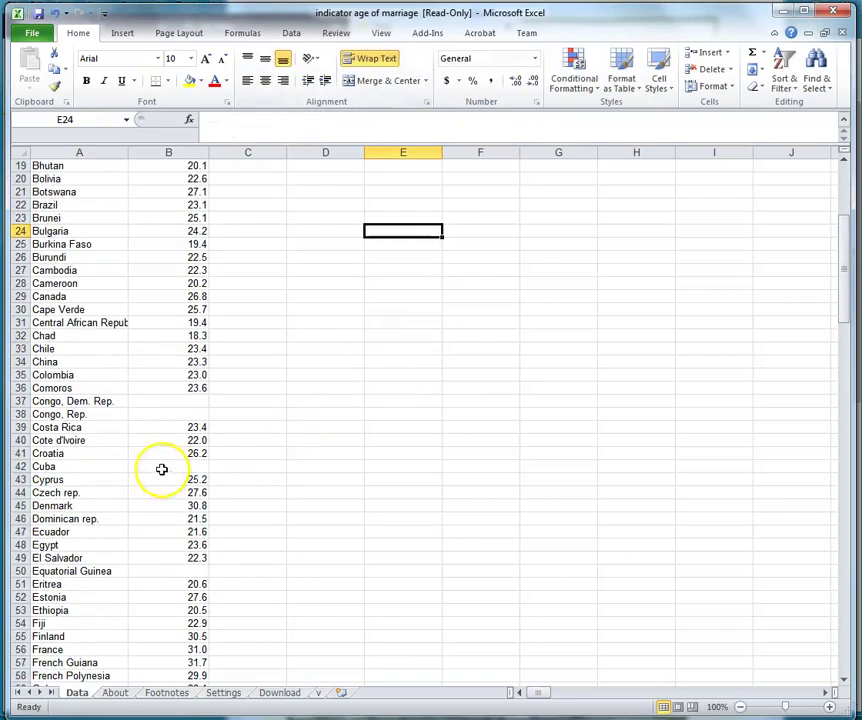
{"action": "left_click", "coordinate": [80, 401]}
{"action": "left_click", "coordinate": [266, 121]}
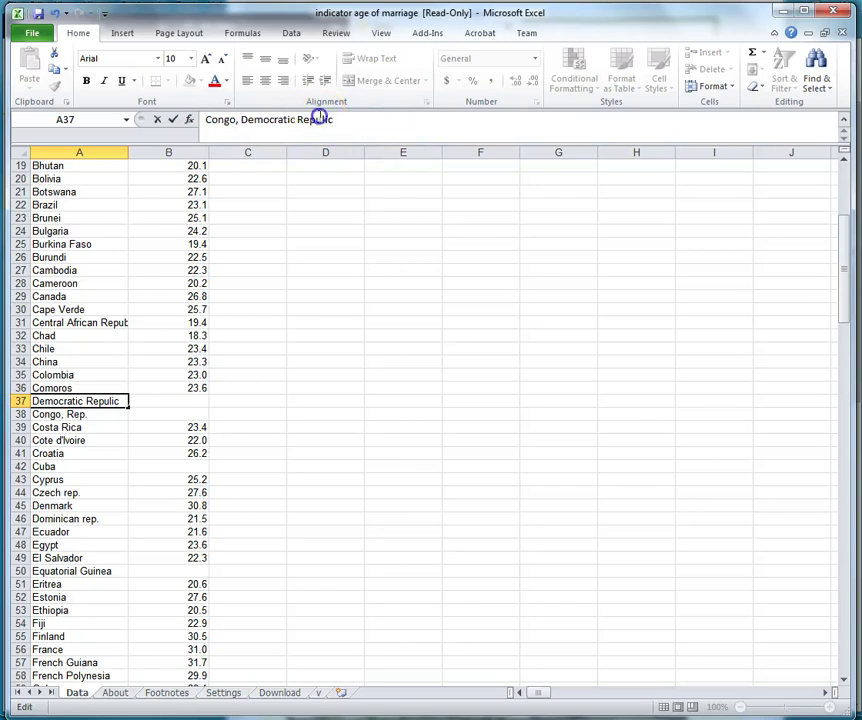
{"action": "left_click", "coordinate": [480, 246]}
Capitalize the country name in A97 so that it reads "Macao, China"
{"action": "scroll", "coordinate": [290, 454], "scroll_direction": "down", "scroll_amount": 6}
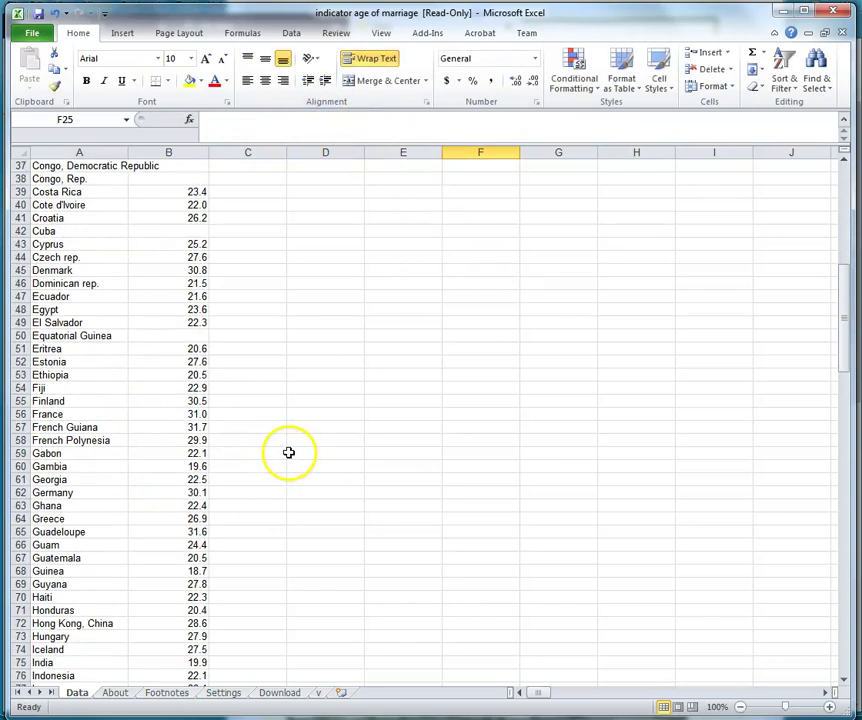
{"action": "scroll", "coordinate": [125, 439], "scroll_direction": "down", "scroll_amount": 13}
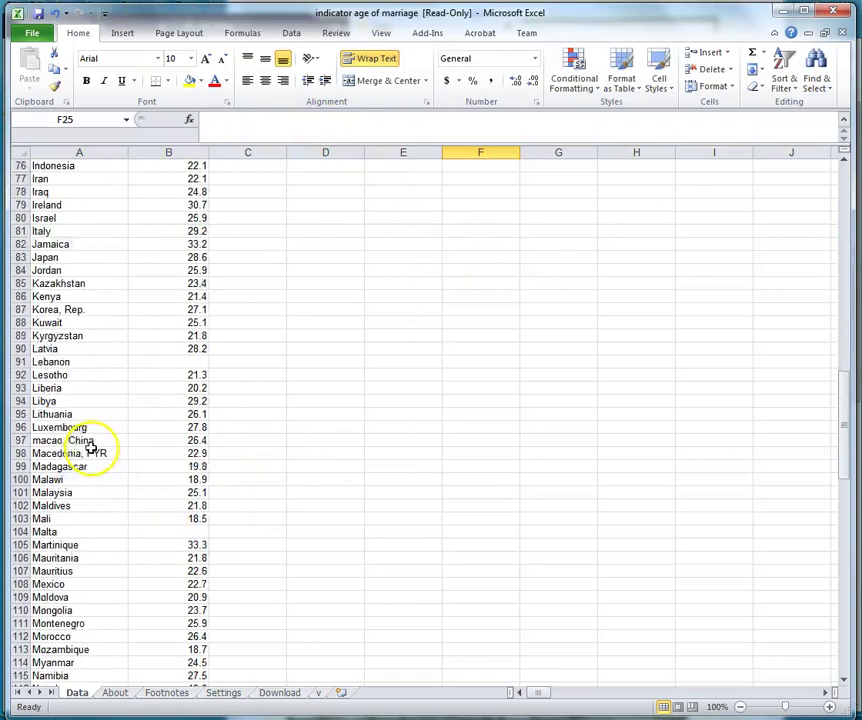
{"action": "scroll", "coordinate": [91, 448], "scroll_direction": "down", "scroll_amount": 2}
{"action": "scroll", "coordinate": [140, 530], "scroll_direction": "down", "scroll_amount": 5}
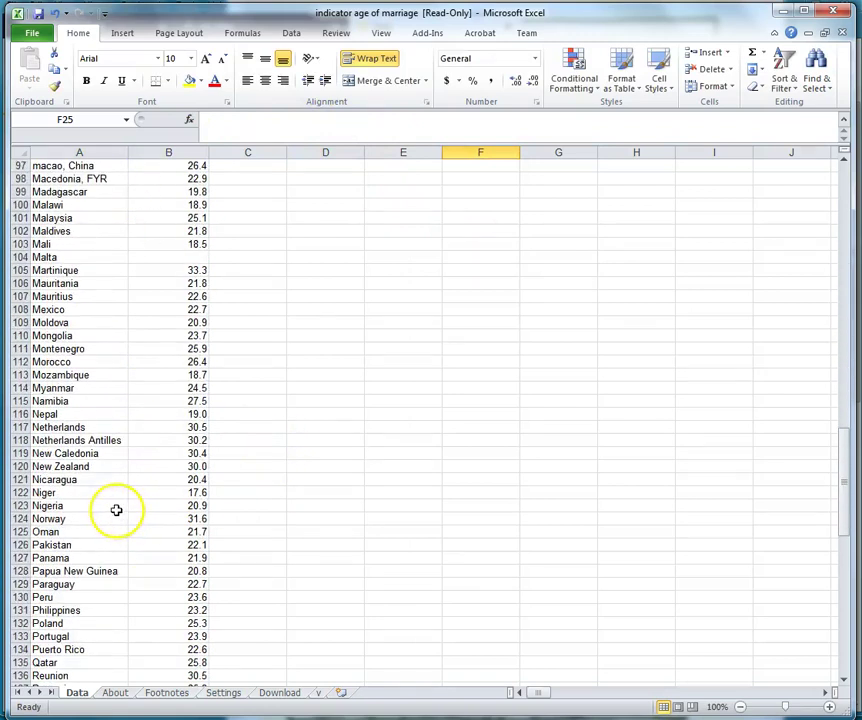
{"action": "scroll", "coordinate": [116, 510], "scroll_direction": "up", "scroll_amount": 3}
{"action": "left_click", "coordinate": [40, 283]}
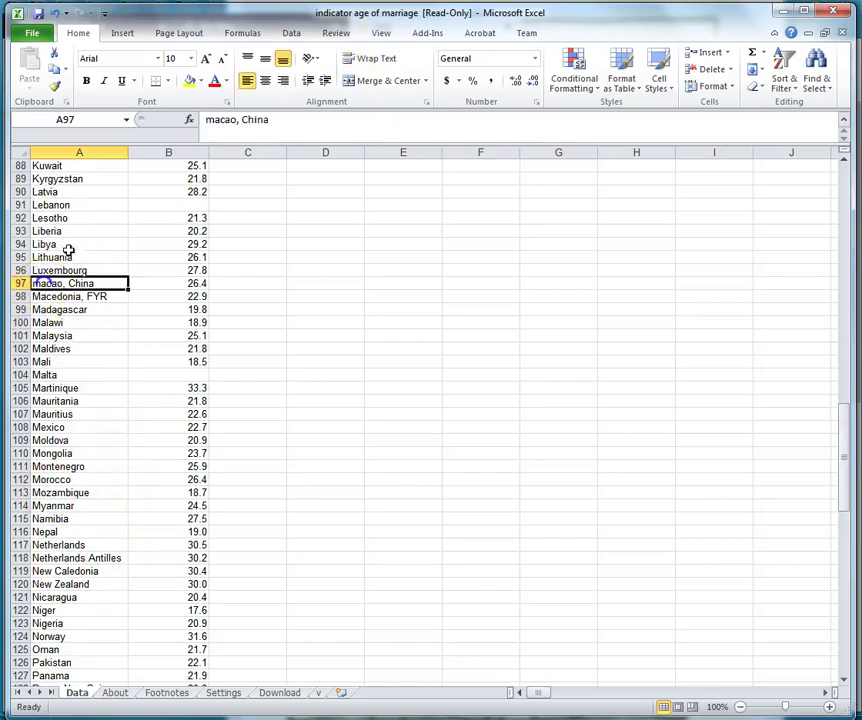
{"action": "left_click", "coordinate": [214, 119]}
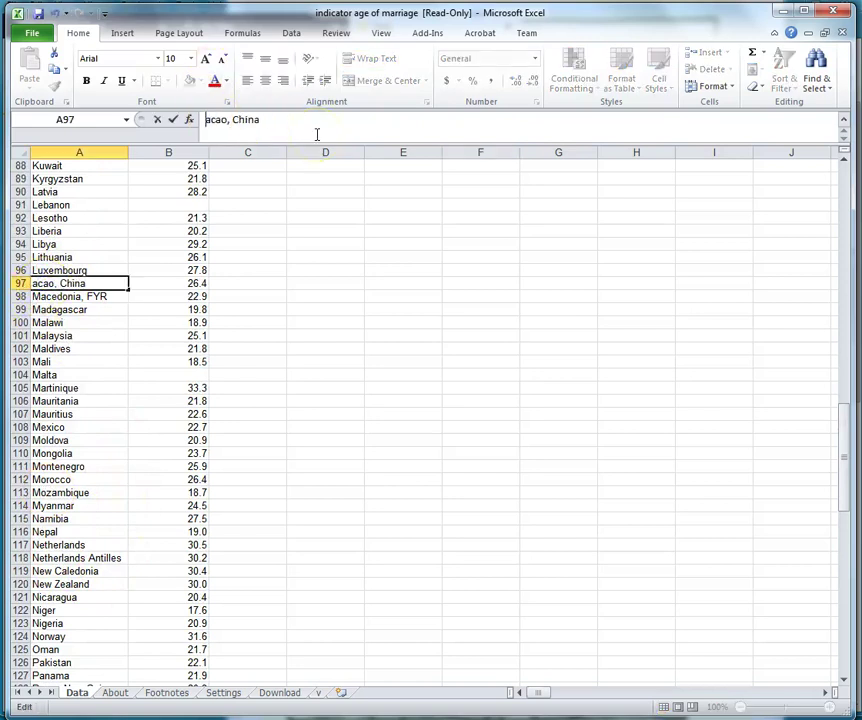
{"action": "left_click", "coordinate": [425, 405]}
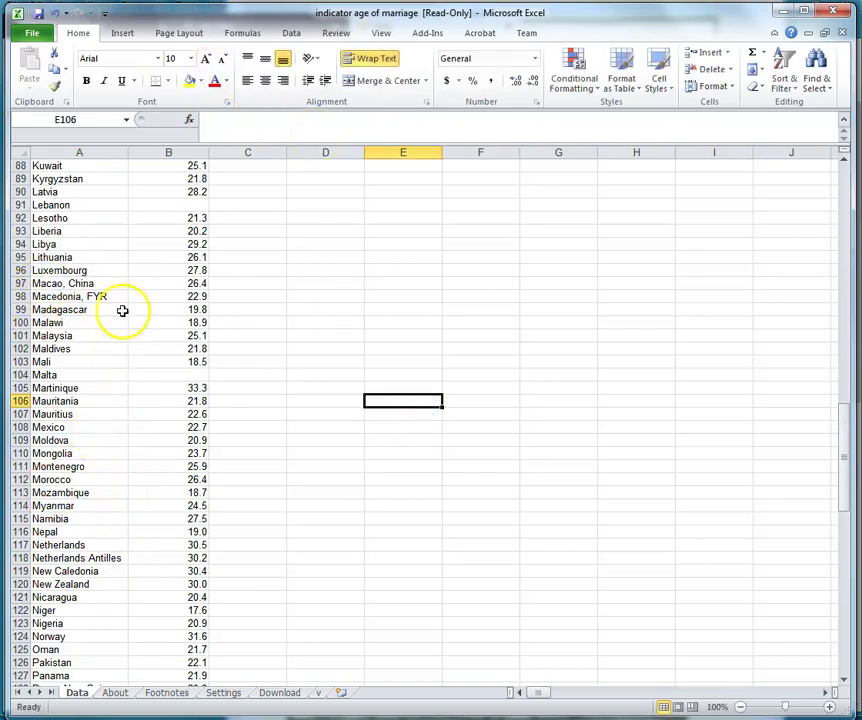
Review the country names down to the last row again, including the spelling of the Congo entry in A37
{"action": "scroll", "coordinate": [52, 394], "scroll_direction": "down", "scroll_amount": 9}
{"action": "scroll", "coordinate": [55, 407], "scroll_direction": "down", "scroll_amount": 15}
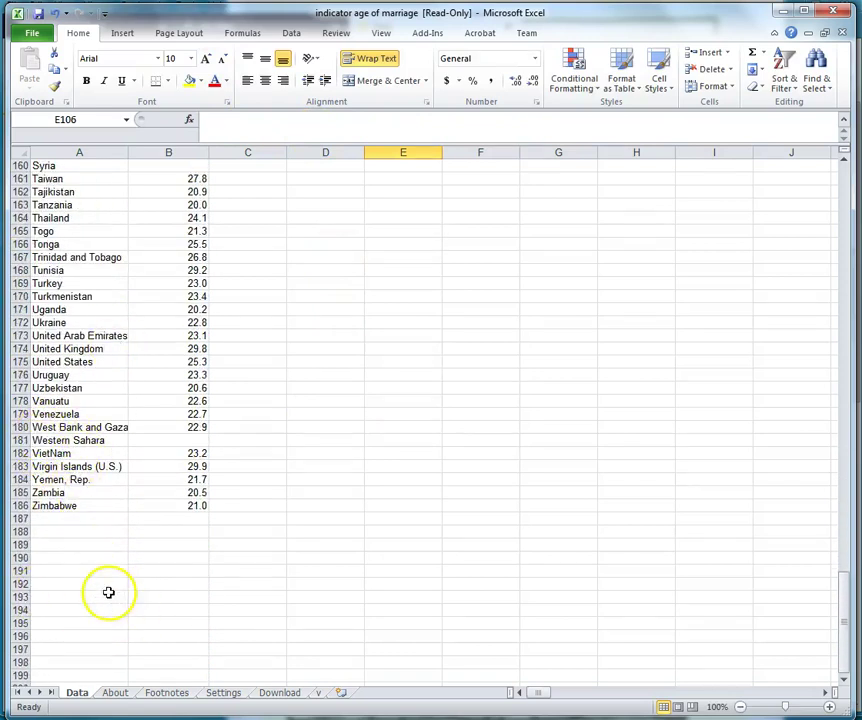
{"action": "scroll", "coordinate": [425, 518], "scroll_direction": "up", "scroll_amount": 20}
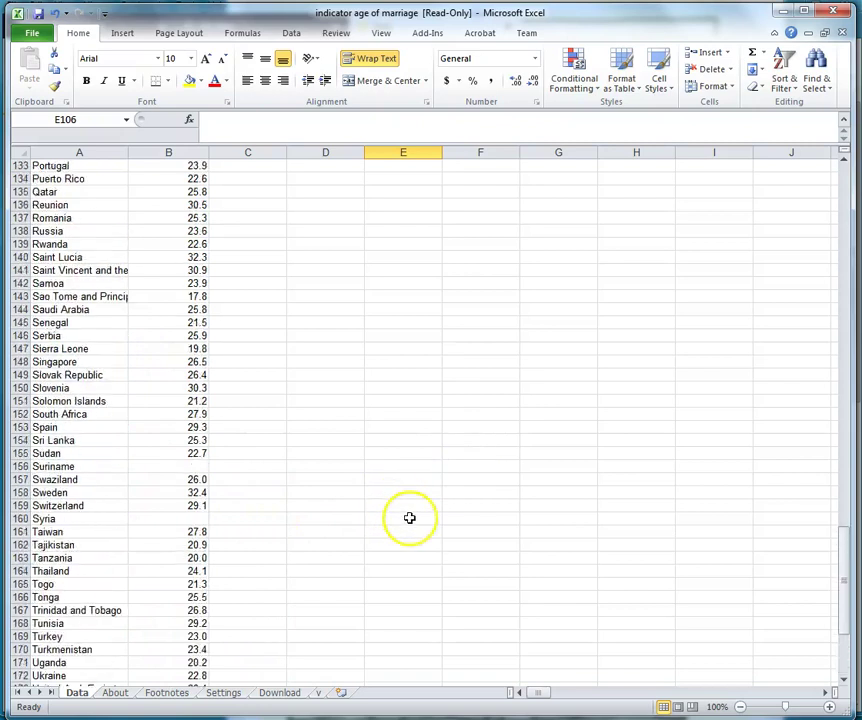
{"action": "scroll", "coordinate": [425, 518], "scroll_direction": "up", "scroll_amount": 16}
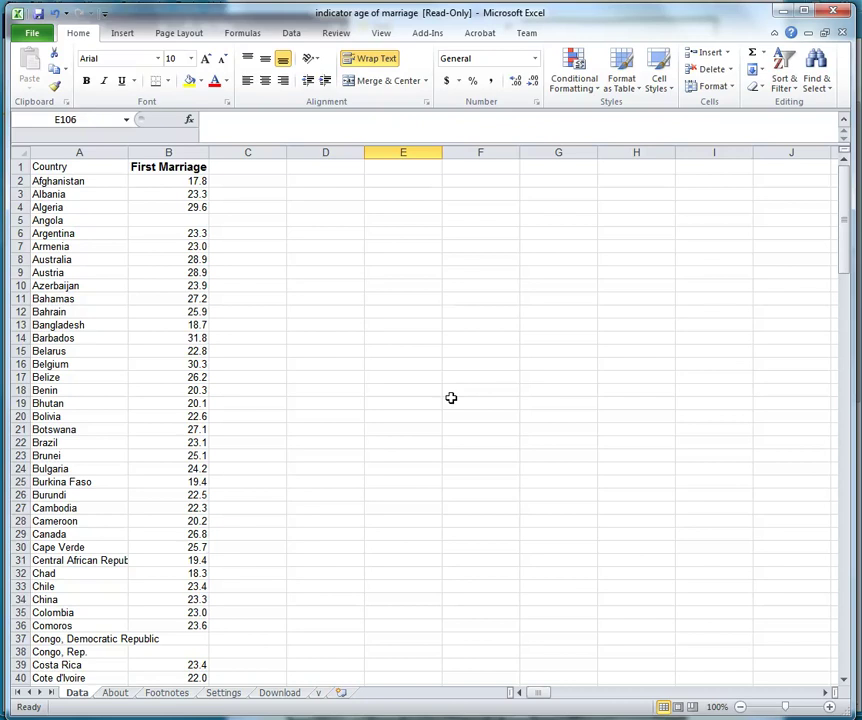
{"action": "scroll", "coordinate": [72, 414], "scroll_direction": "down", "scroll_amount": 5}
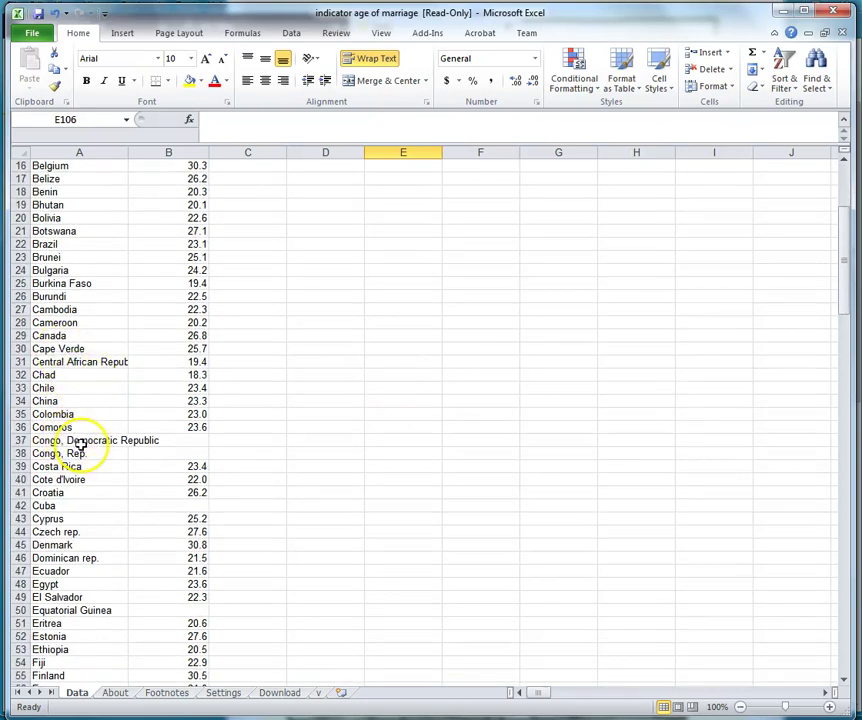
{"action": "left_click", "coordinate": [50, 442]}
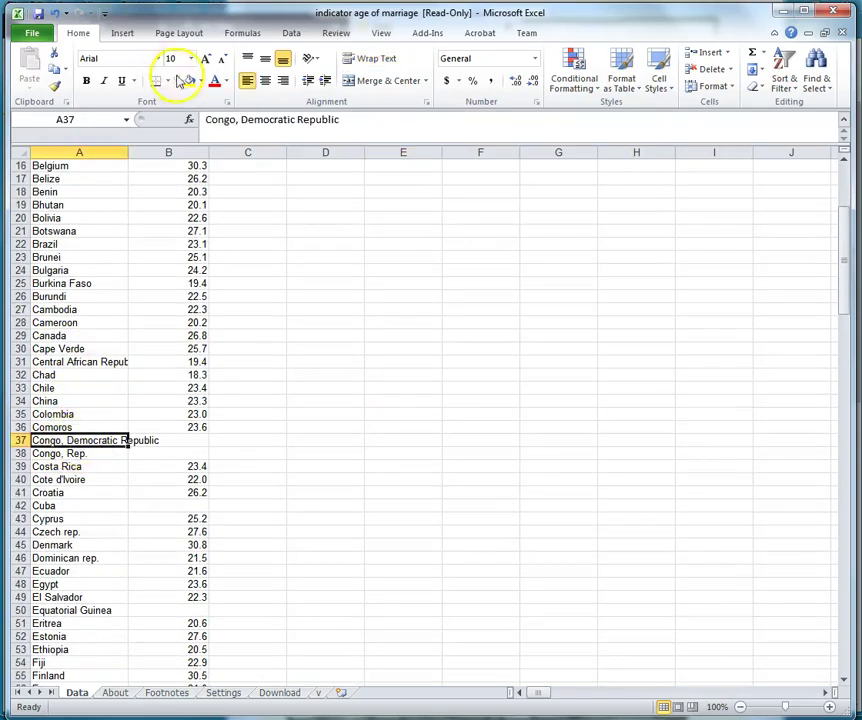
{"action": "left_click", "coordinate": [238, 121]}
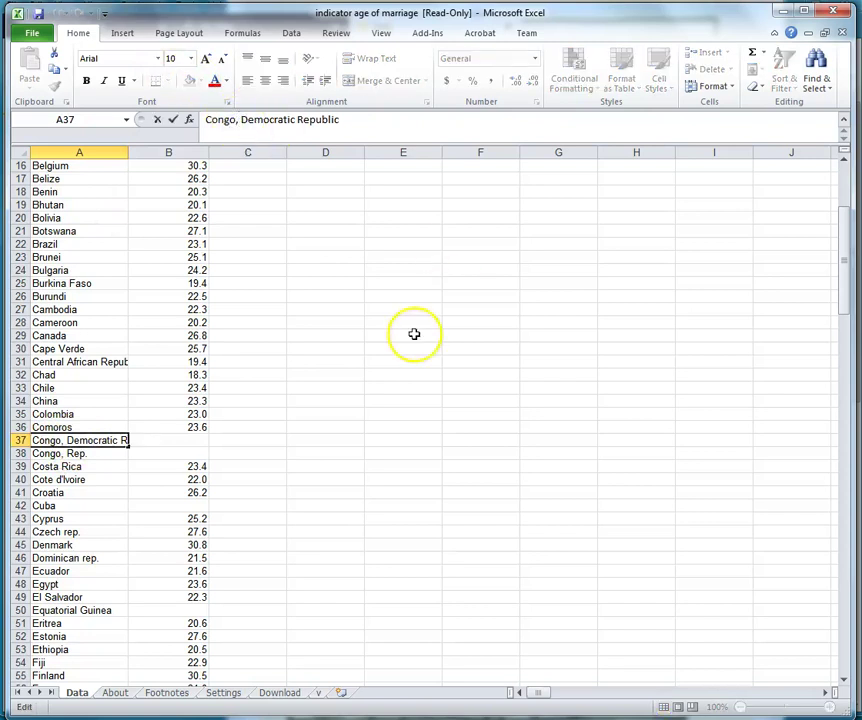
{"action": "left_click", "coordinate": [528, 558]}
{"action": "scroll", "coordinate": [60, 362], "scroll_direction": "down", "scroll_amount": 20}
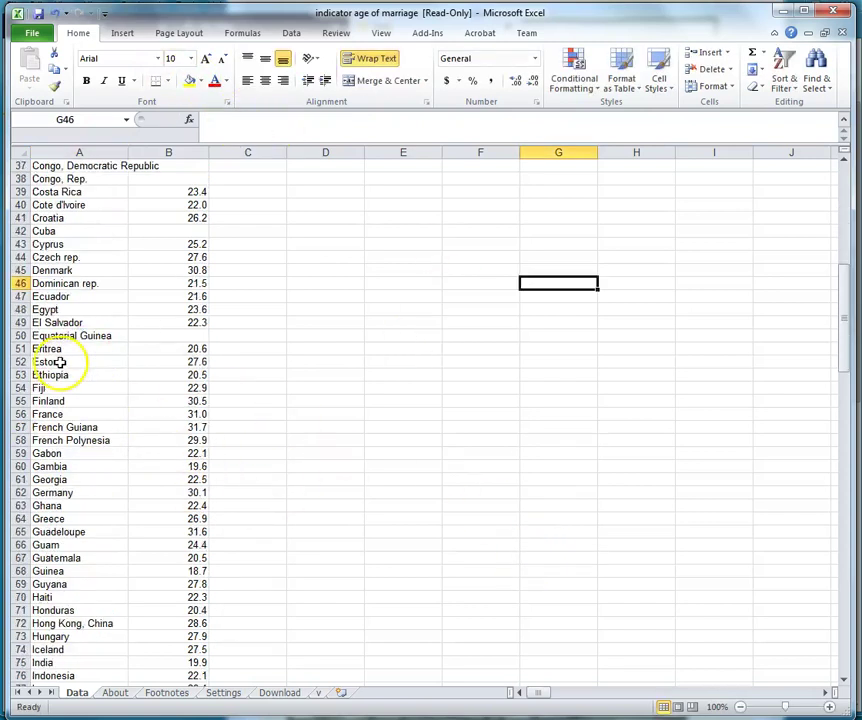
{"action": "scroll", "coordinate": [50, 366], "scroll_direction": "down", "scroll_amount": 20}
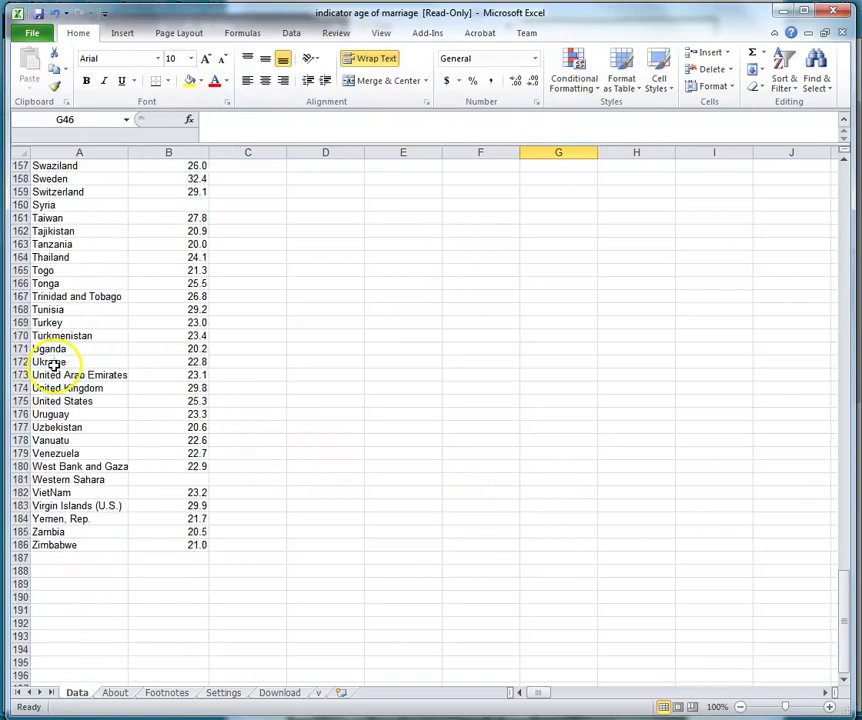
{"action": "scroll", "coordinate": [150, 510], "scroll_direction": "up", "scroll_amount": 20}
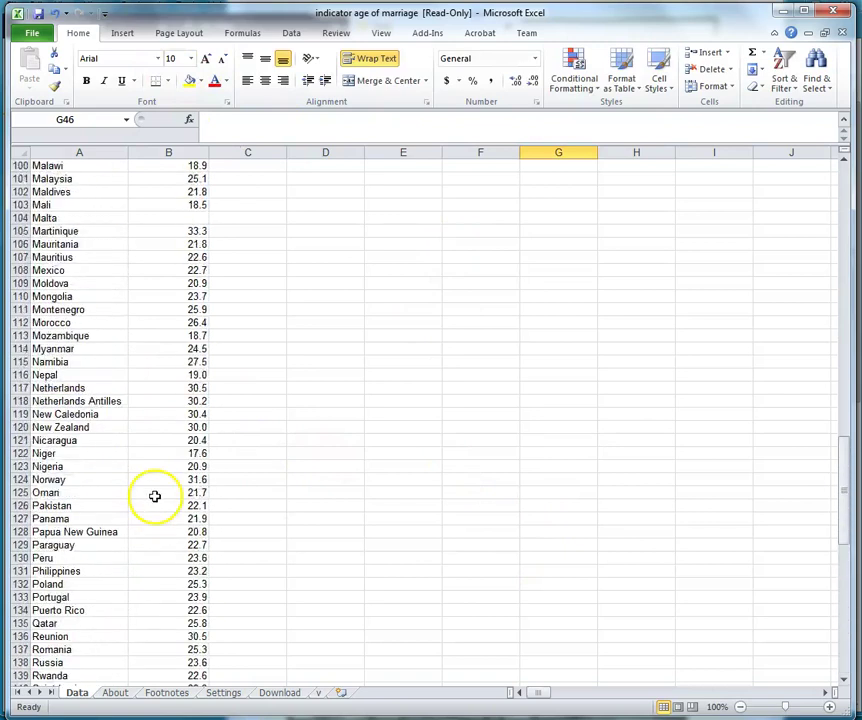
Start saving a copy of the workbook as CSV (Comma delimited), with the Desktop as its location
{"action": "left_click", "coordinate": [29, 36]}
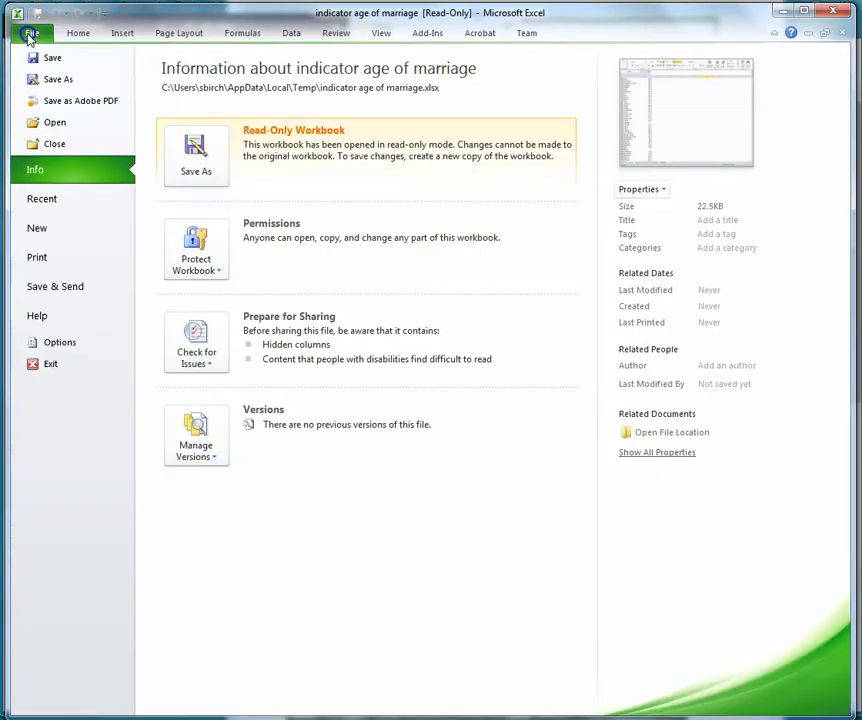
{"action": "left_click", "coordinate": [64, 80]}
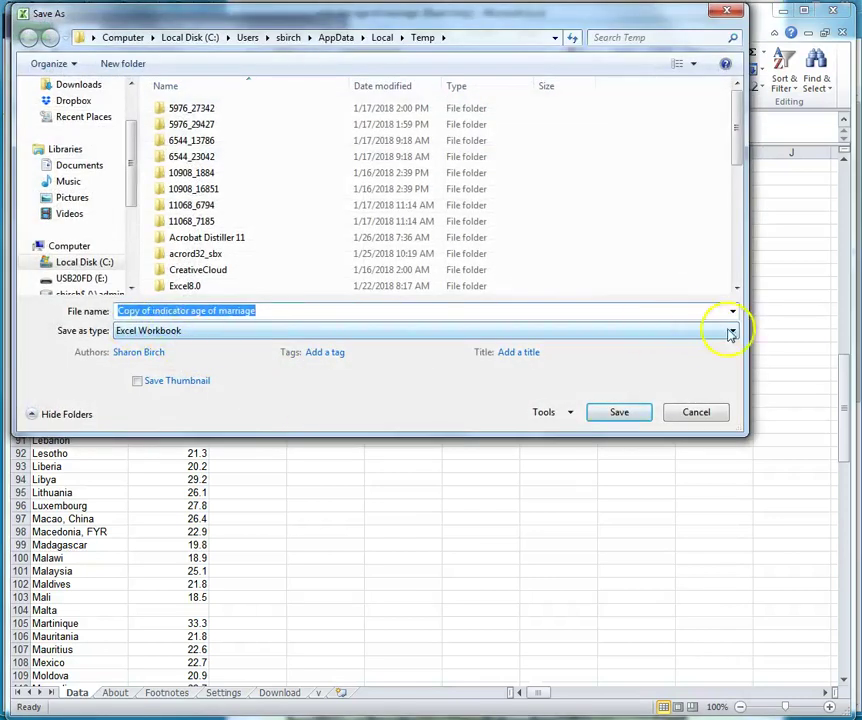
{"action": "left_click", "coordinate": [730, 334]}
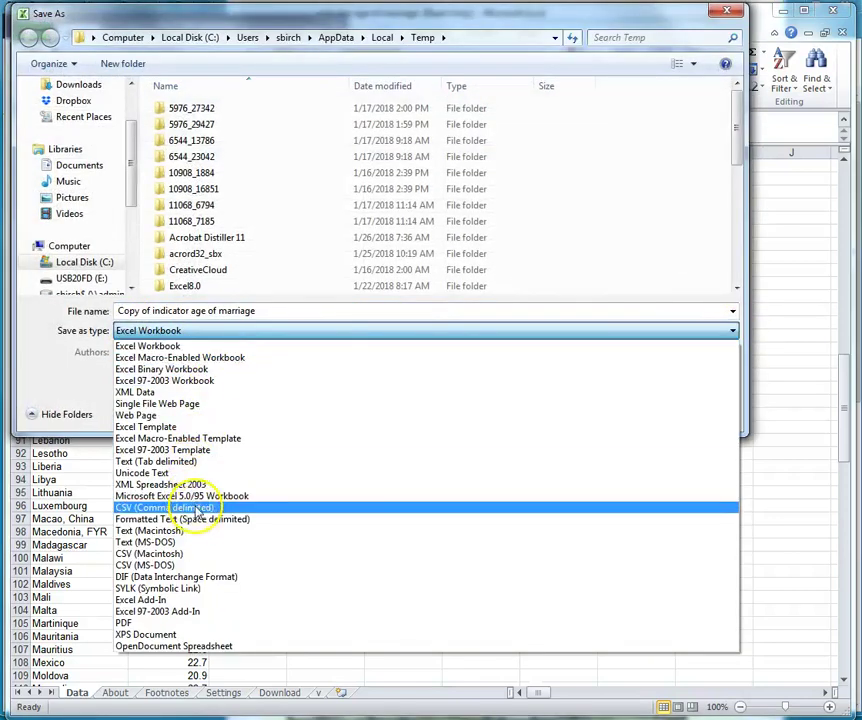
{"action": "left_click", "coordinate": [195, 510]}
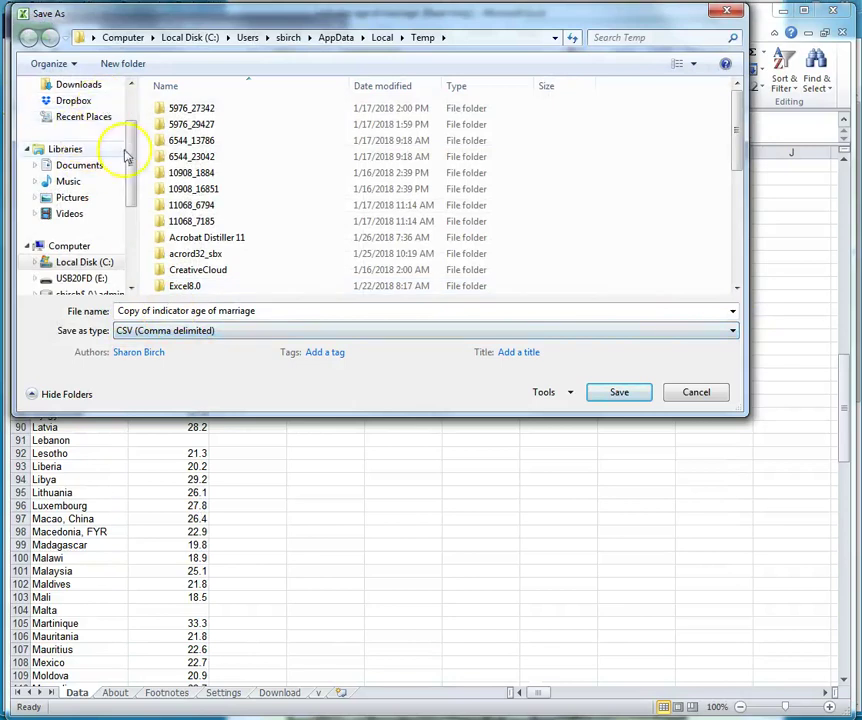
{"action": "scroll", "coordinate": [131, 171], "scroll_direction": "up", "scroll_amount": 2}
{"action": "left_click", "coordinate": [66, 140]}
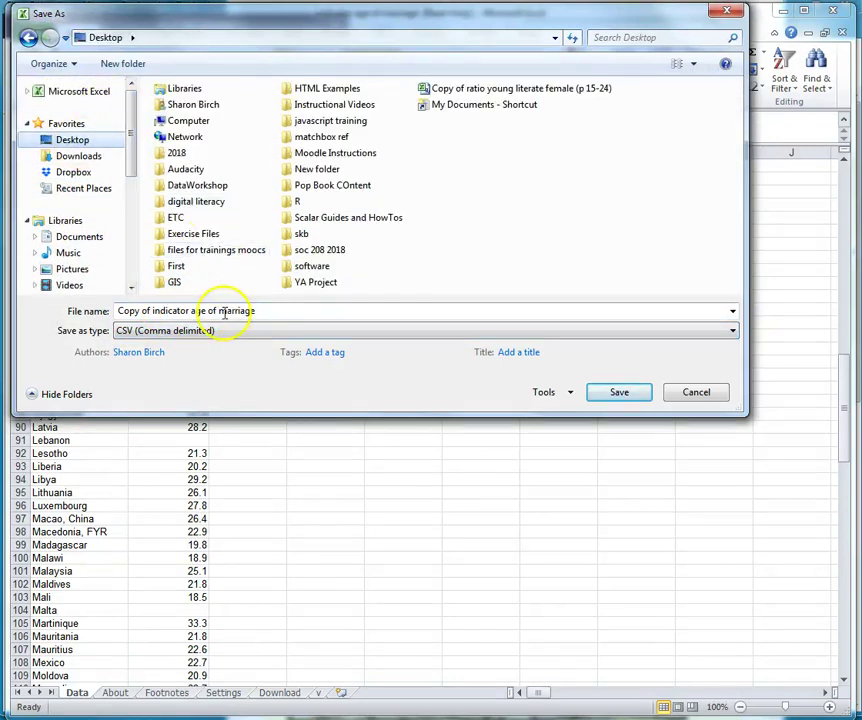
Name the file "age of marriage" and save only the active sheet, keeping the CSV format
{"action": "left_click", "coordinate": [190, 312]}
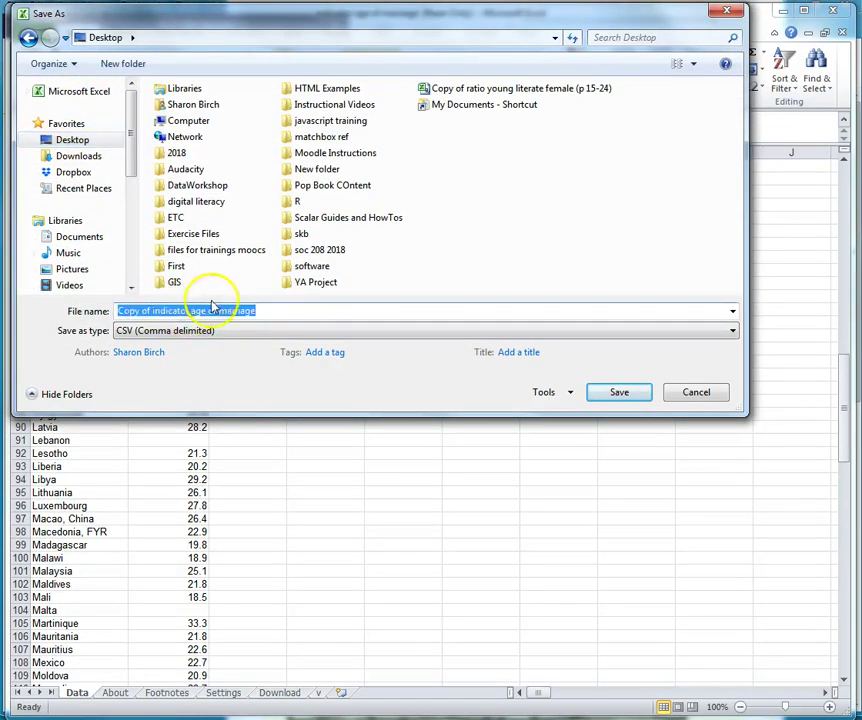
{"action": "left_click", "coordinate": [186, 311]}
{"action": "key", "text": "shift+Home"}
{"action": "key", "text": "BackSpace"}
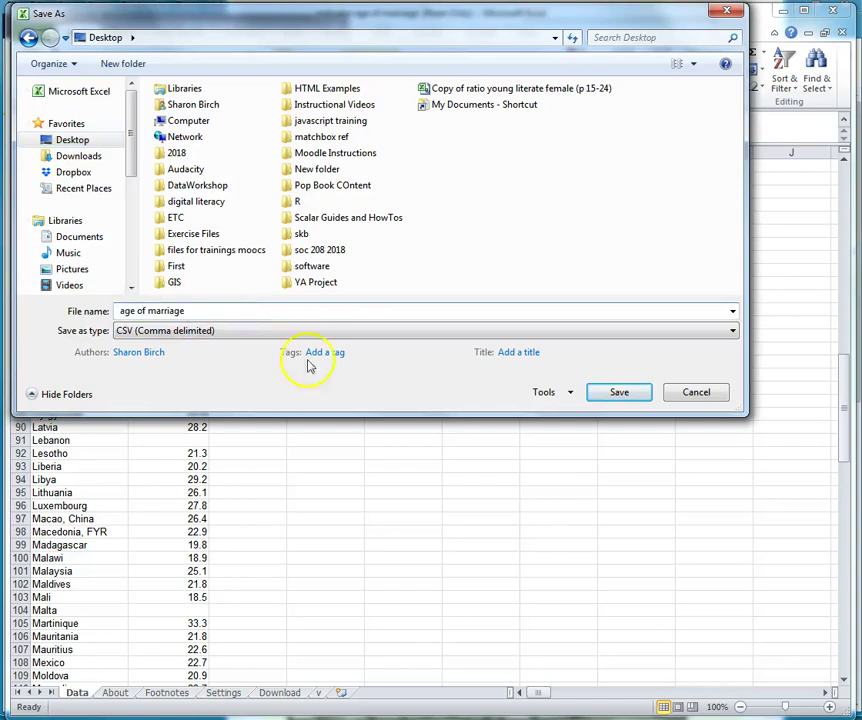
{"action": "left_click", "coordinate": [620, 398]}
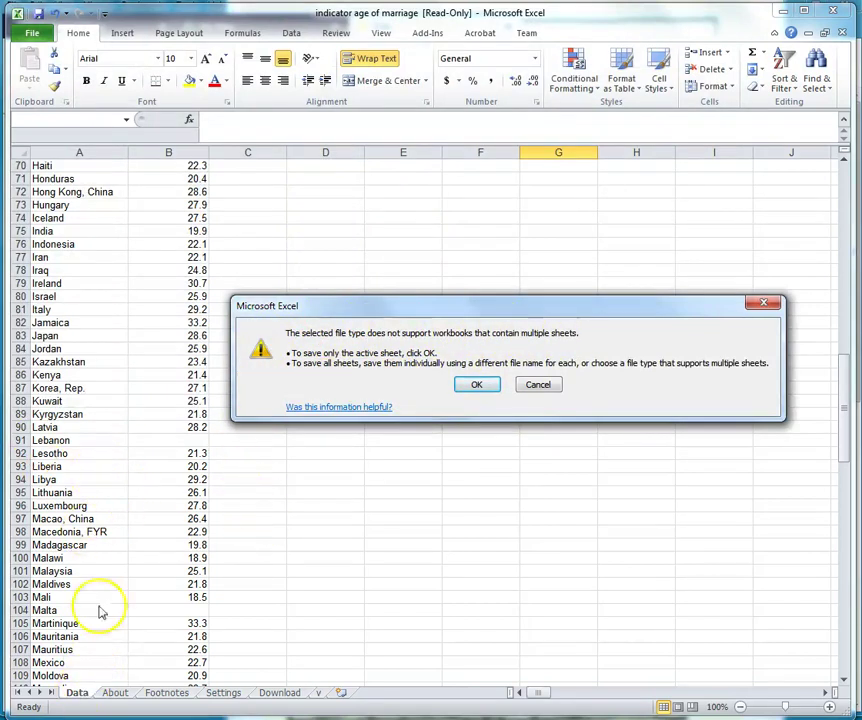
{"action": "left_click", "coordinate": [488, 386]}
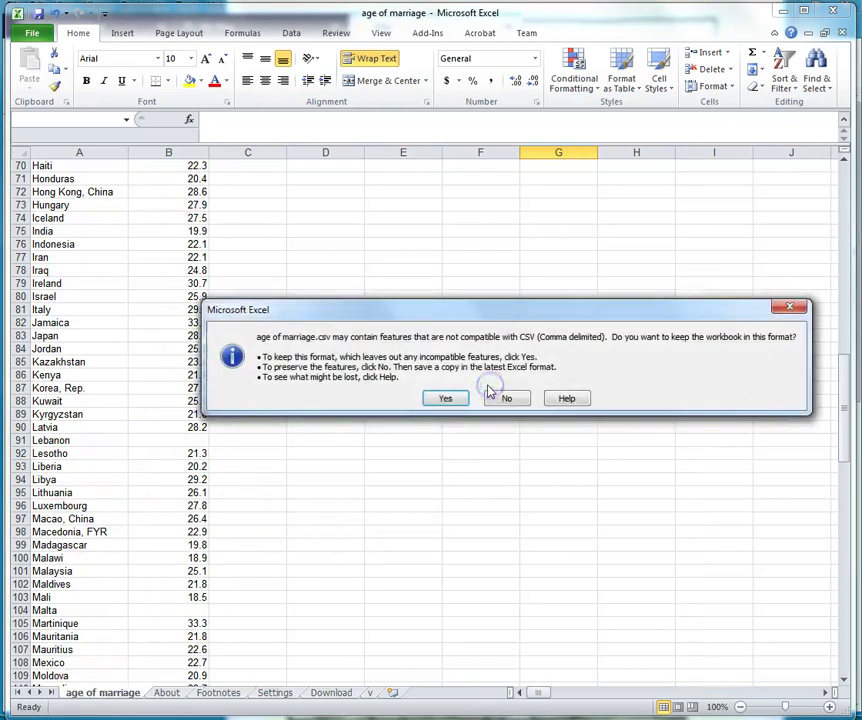
{"action": "left_click", "coordinate": [452, 399]}
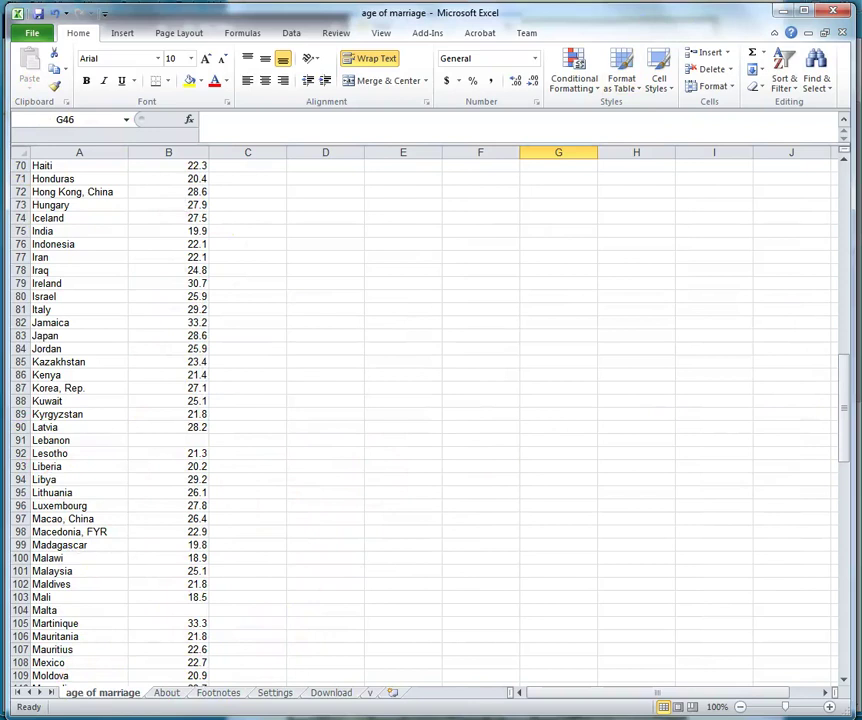
Minimize the workbook, switch to the ArcGIS Online map in the browser and go to the organization's home page
{"action": "left_click", "coordinate": [780, 12]}
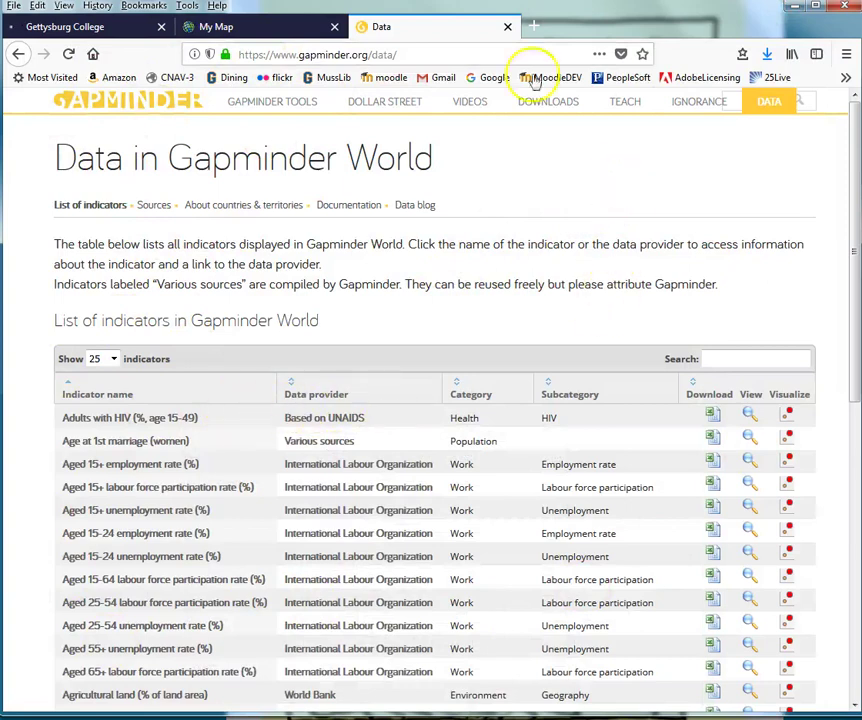
{"action": "left_click", "coordinate": [280, 28]}
{"action": "left_click", "coordinate": [29, 112]}
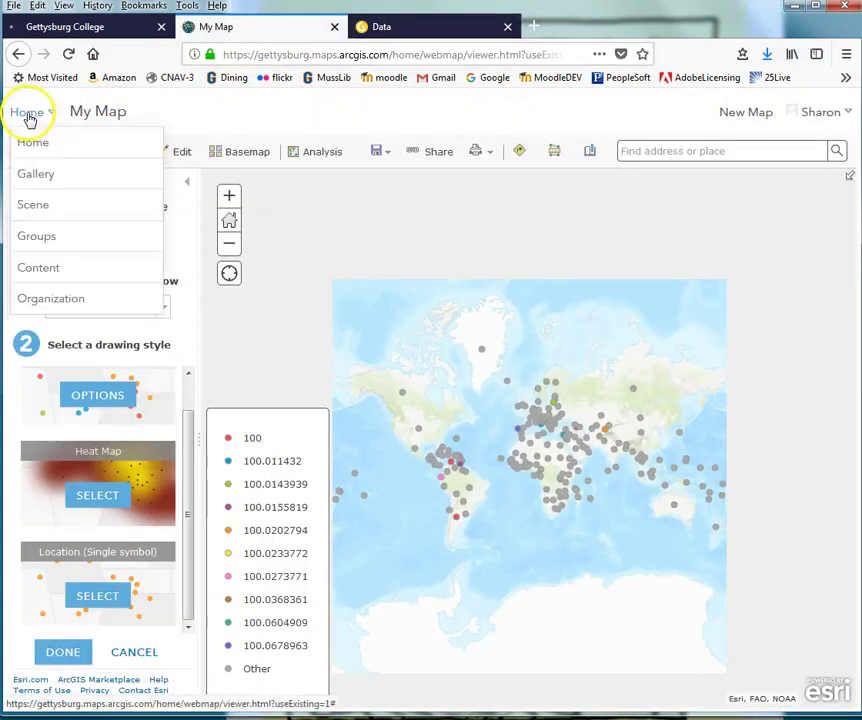
{"action": "left_click", "coordinate": [27, 142]}
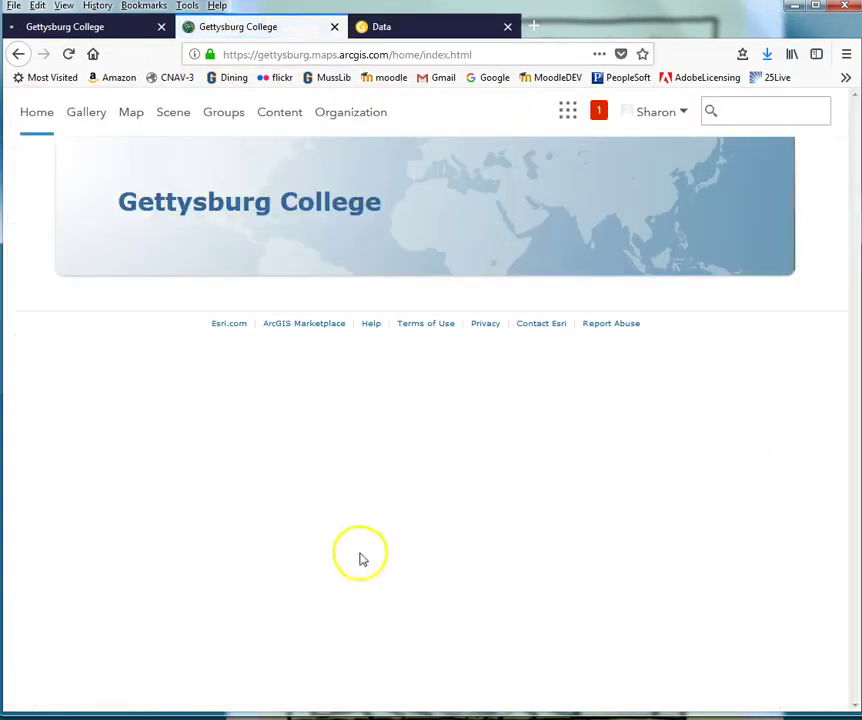